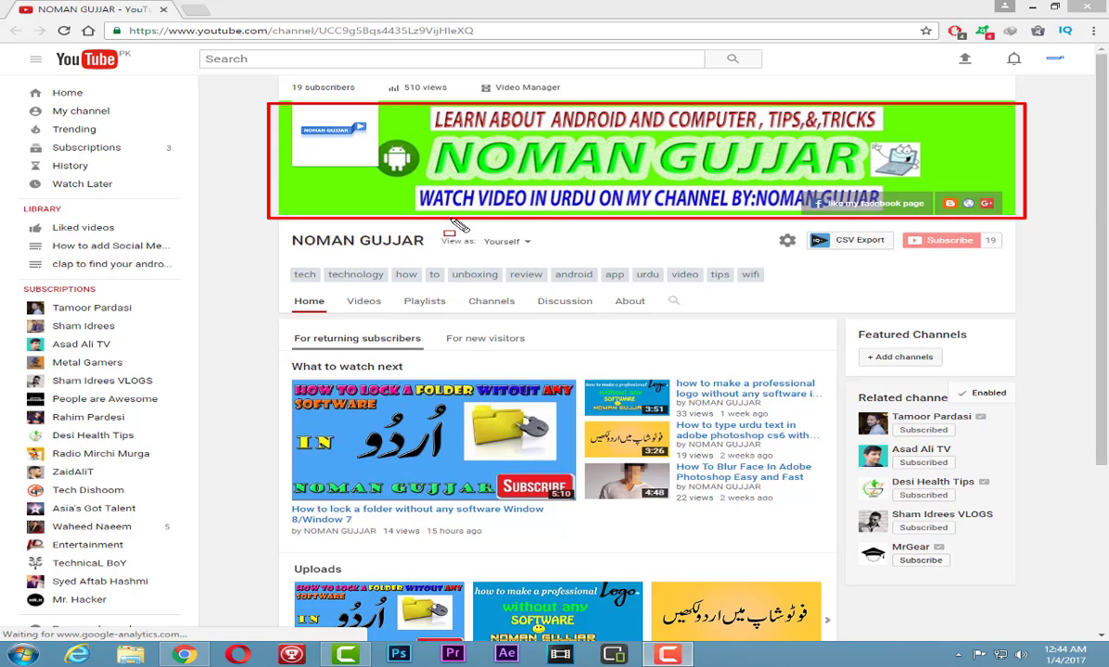
- Open a blank Google start-page tab beside the YouTube channel tab
{"action": "left_click", "coordinate": [580, 7]}
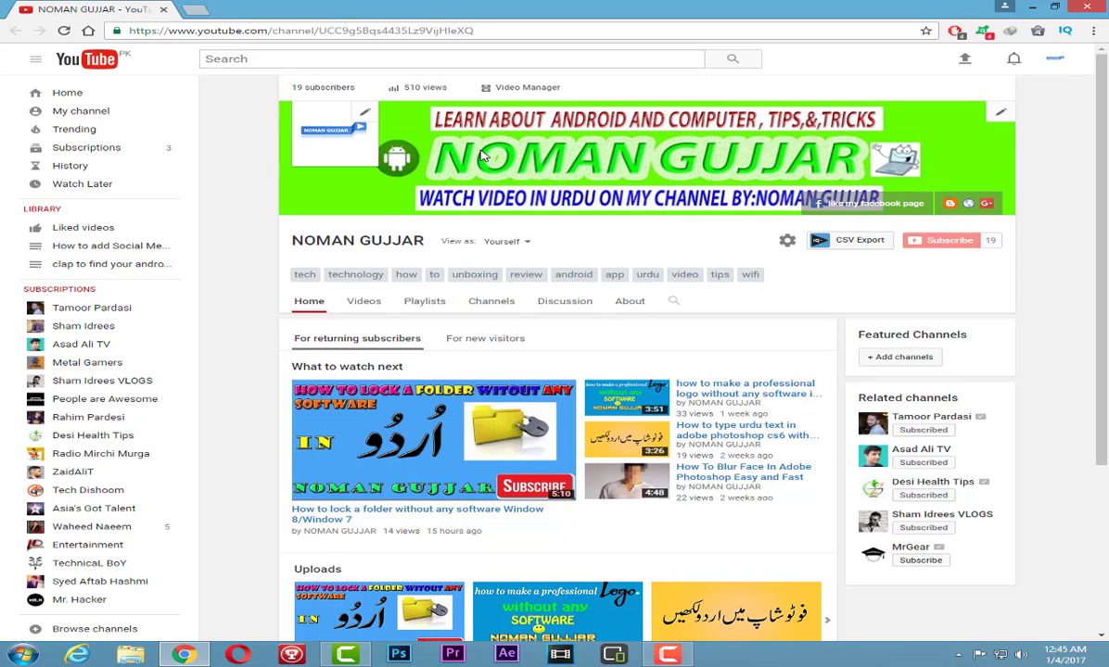
{"action": "left_click", "coordinate": [194, 9]}
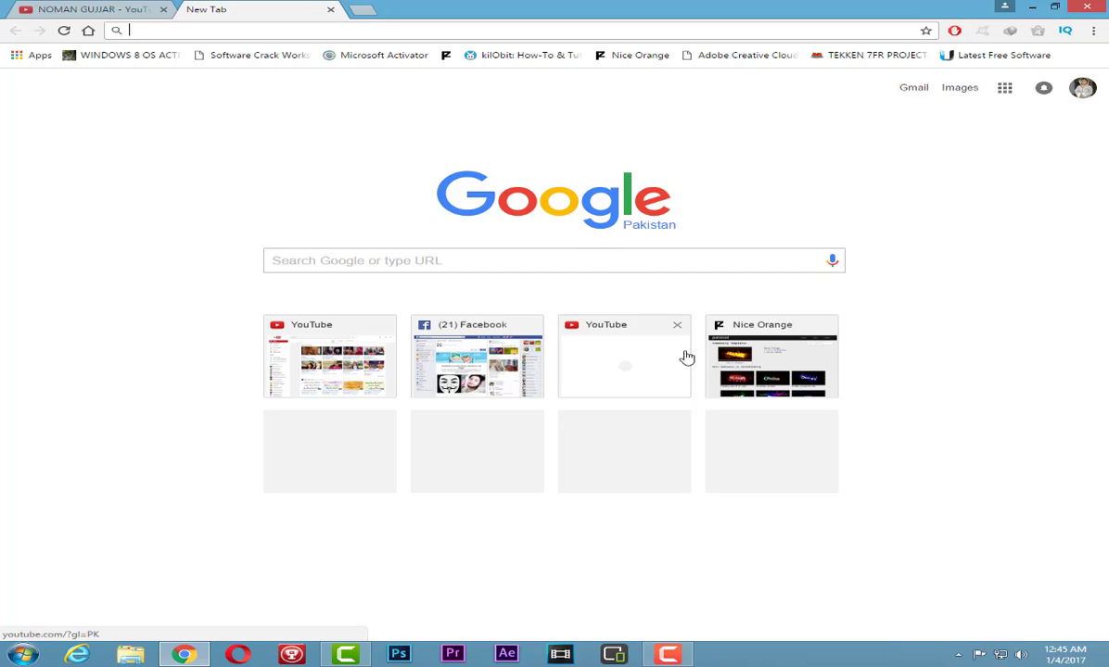
- Open the Nice Orange template page and look over its address and contents
{"action": "left_click", "coordinate": [747, 376]}
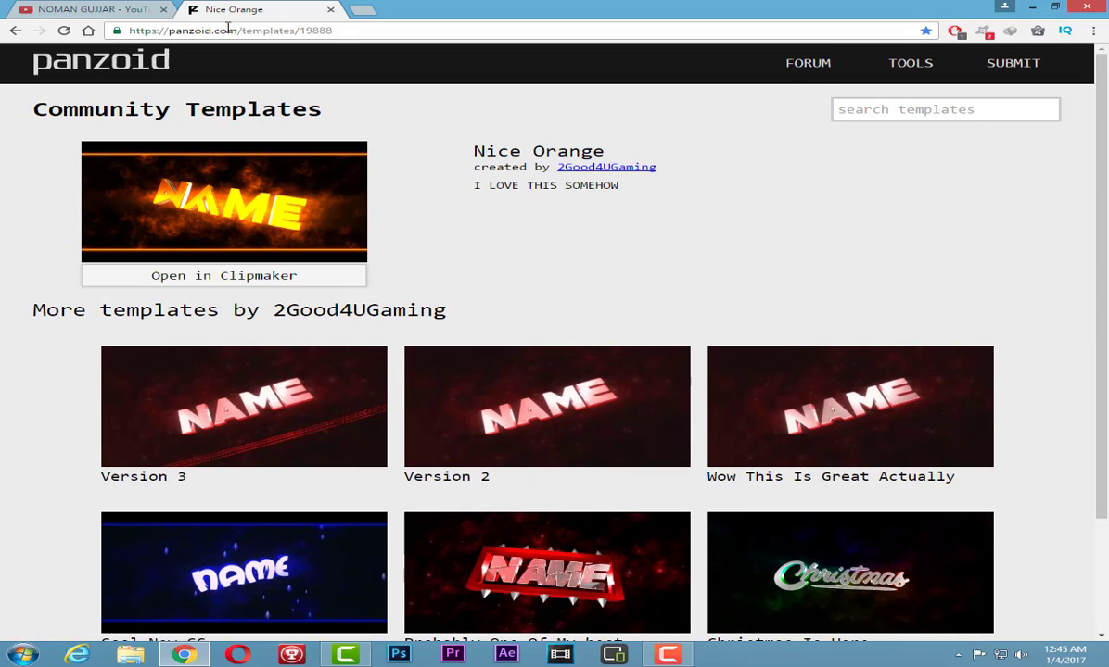
{"action": "left_click_drag", "start_coordinate": [339, 29], "coordinate": [128, 33]}
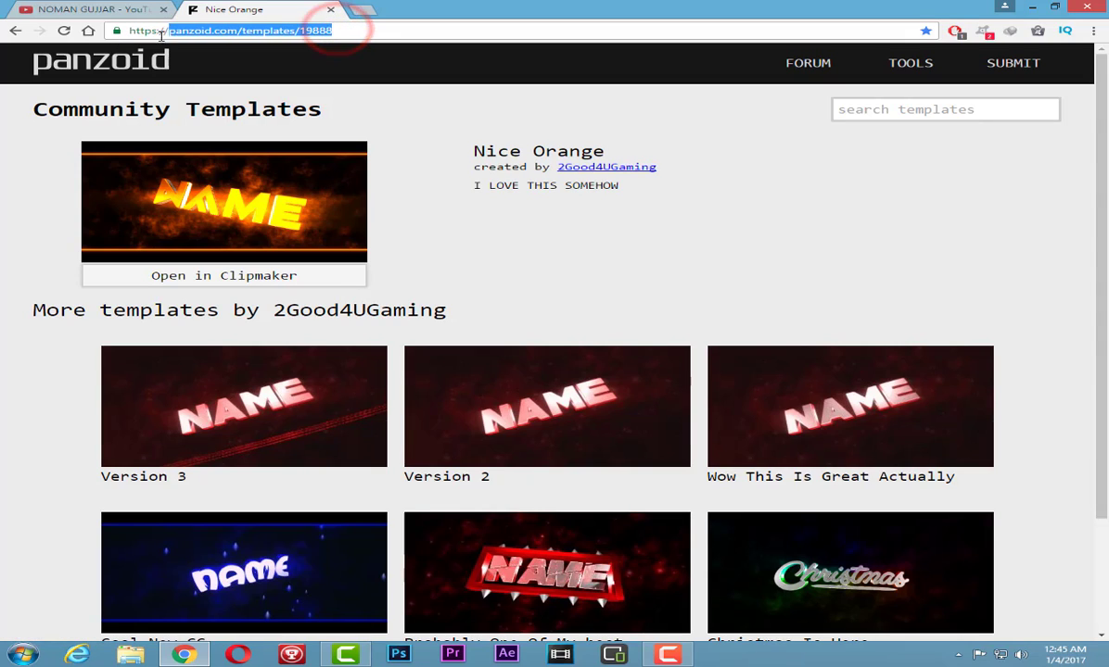
{"action": "left_click_drag", "start_coordinate": [216, 40], "coordinate": [339, 41]}
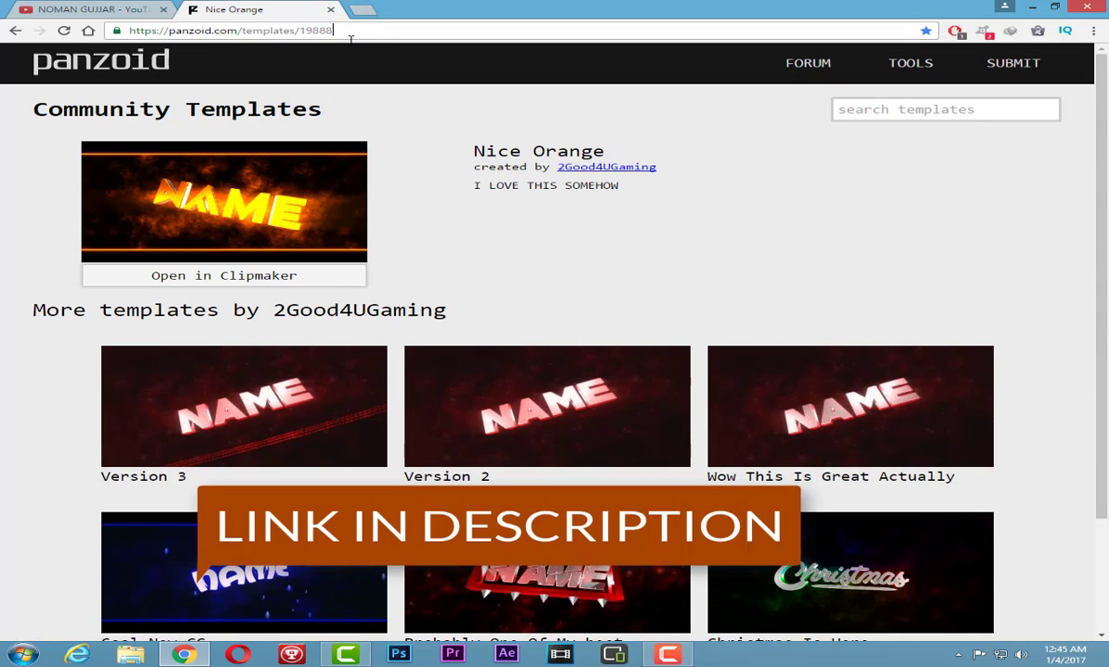
{"action": "scroll", "coordinate": [437, 129], "scroll_direction": "down", "scroll_amount": 1}
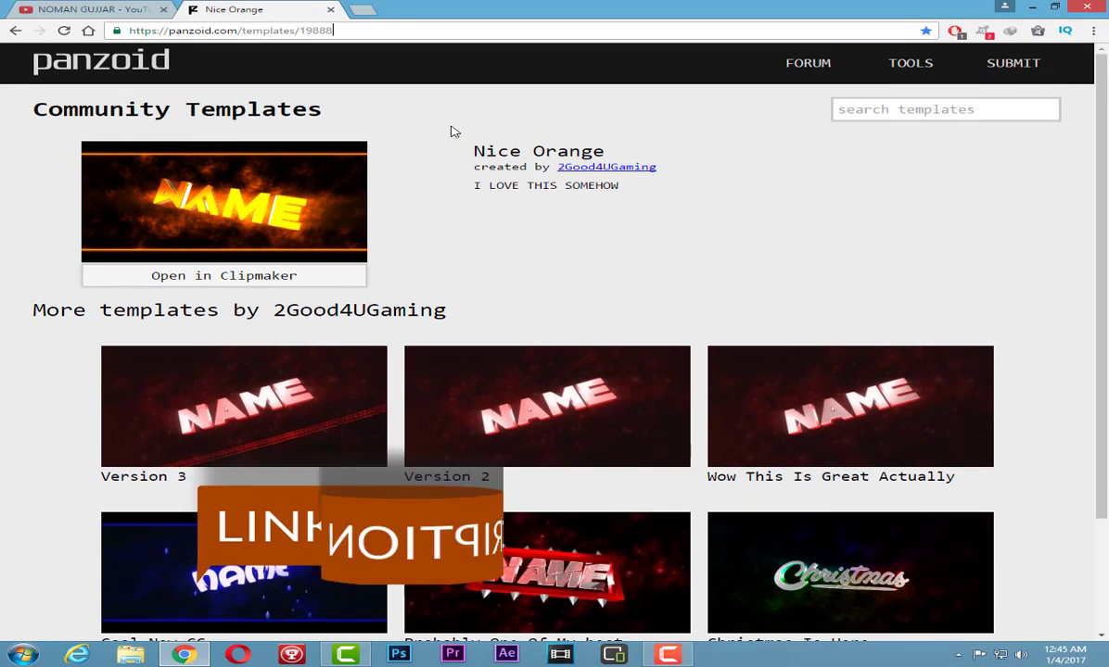
{"action": "scroll", "coordinate": [464, 132], "scroll_direction": "down", "scroll_amount": 1}
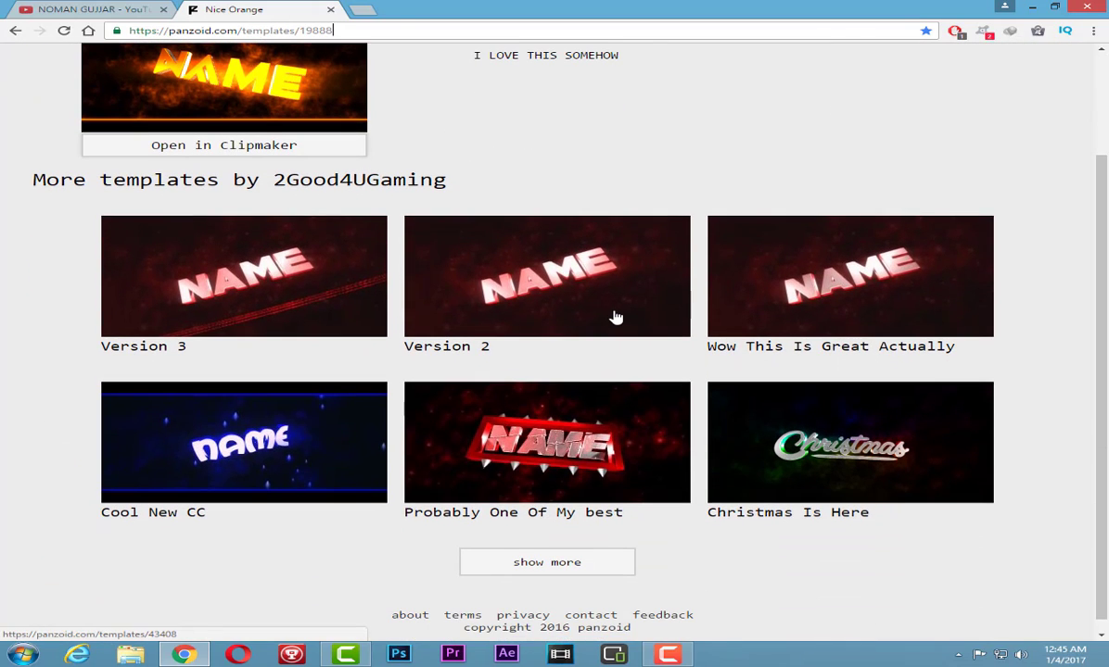
{"action": "scroll", "coordinate": [613, 318], "scroll_direction": "up", "scroll_amount": 1}
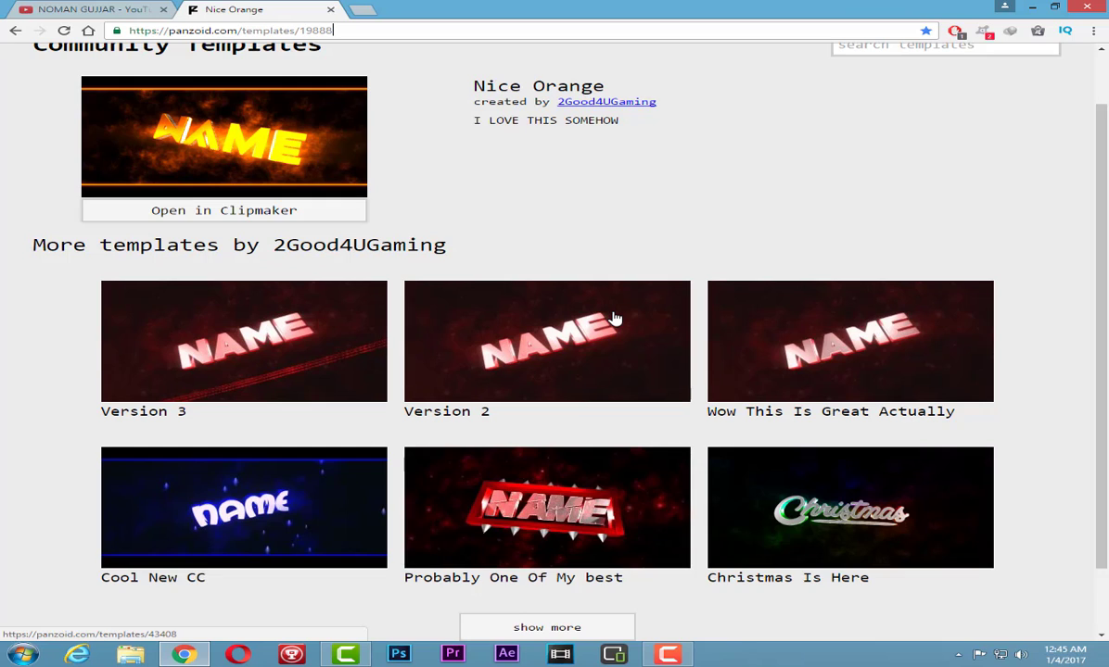
{"action": "scroll", "coordinate": [613, 317], "scroll_direction": "up", "scroll_amount": 1}
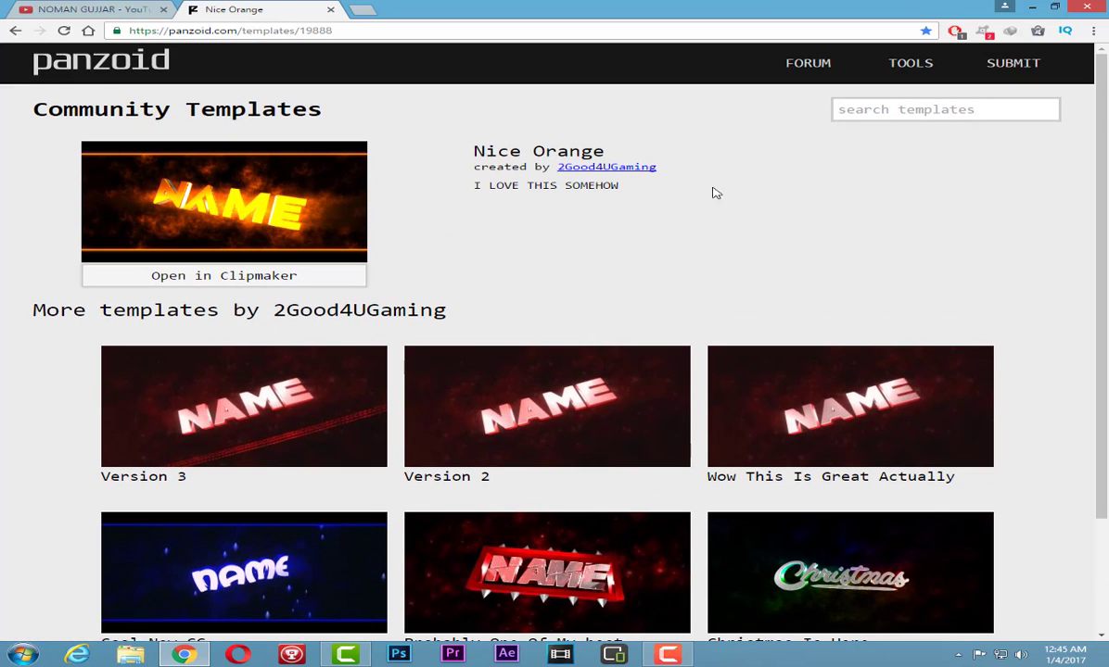
{"action": "scroll", "coordinate": [671, 318], "scroll_direction": "down", "scroll_amount": 2}
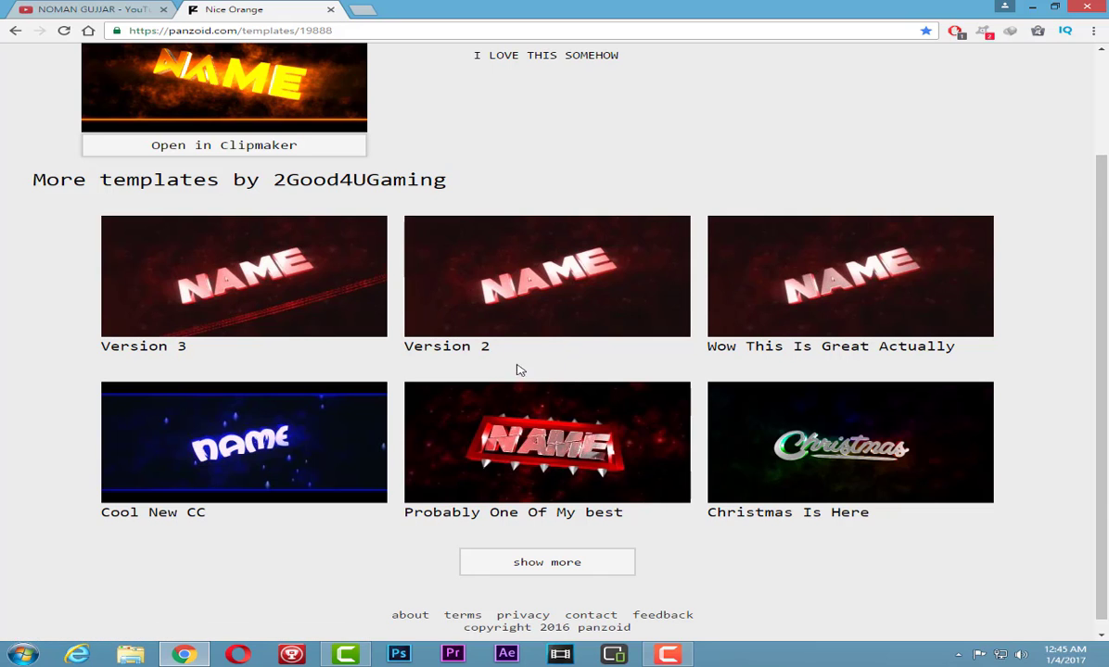
{"action": "scroll", "coordinate": [648, 359], "scroll_direction": "up", "scroll_amount": 1}
{"action": "scroll", "coordinate": [723, 367], "scroll_direction": "down", "scroll_amount": 1}
{"action": "scroll", "coordinate": [746, 325], "scroll_direction": "up", "scroll_amount": 1}
{"action": "scroll", "coordinate": [821, 218], "scroll_direction": "up", "scroll_amount": 1}
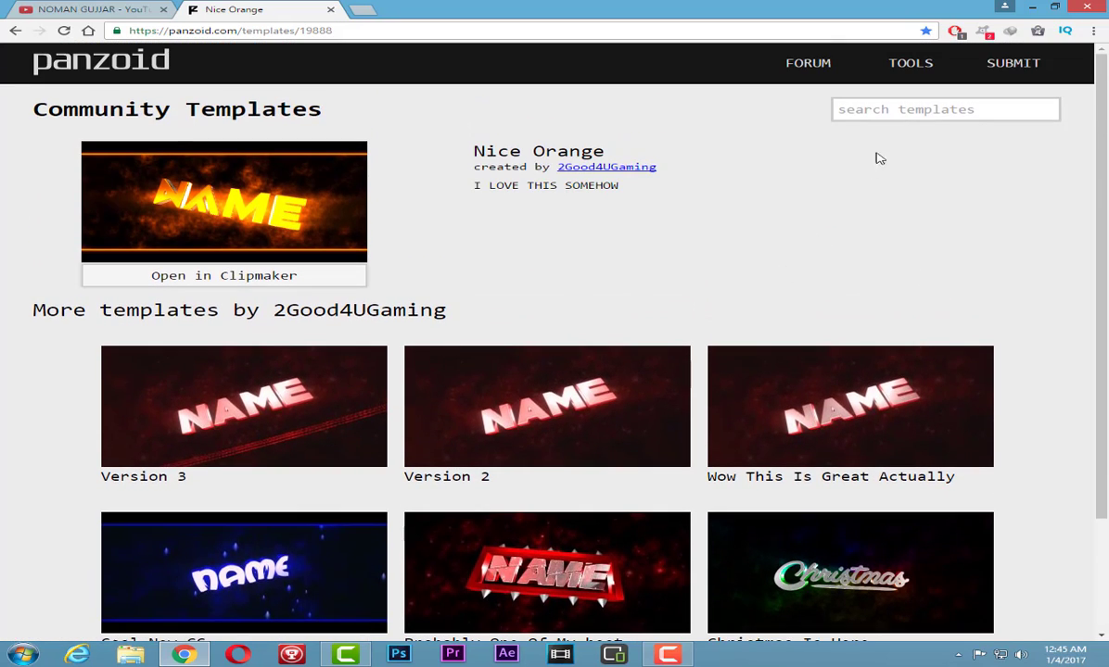
- Show more templates by the same creator and bring up the Cool New CC template
{"action": "left_click", "coordinate": [897, 109]}
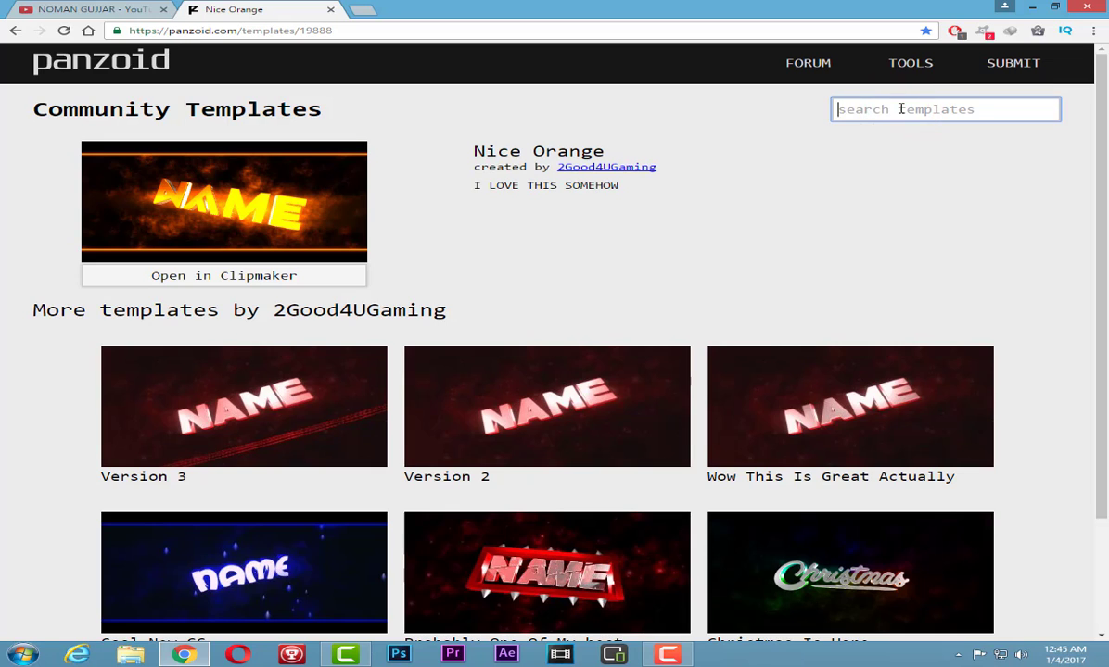
{"action": "scroll", "coordinate": [870, 211], "scroll_direction": "down", "scroll_amount": 1}
{"action": "scroll", "coordinate": [504, 420], "scroll_direction": "down", "scroll_amount": 1}
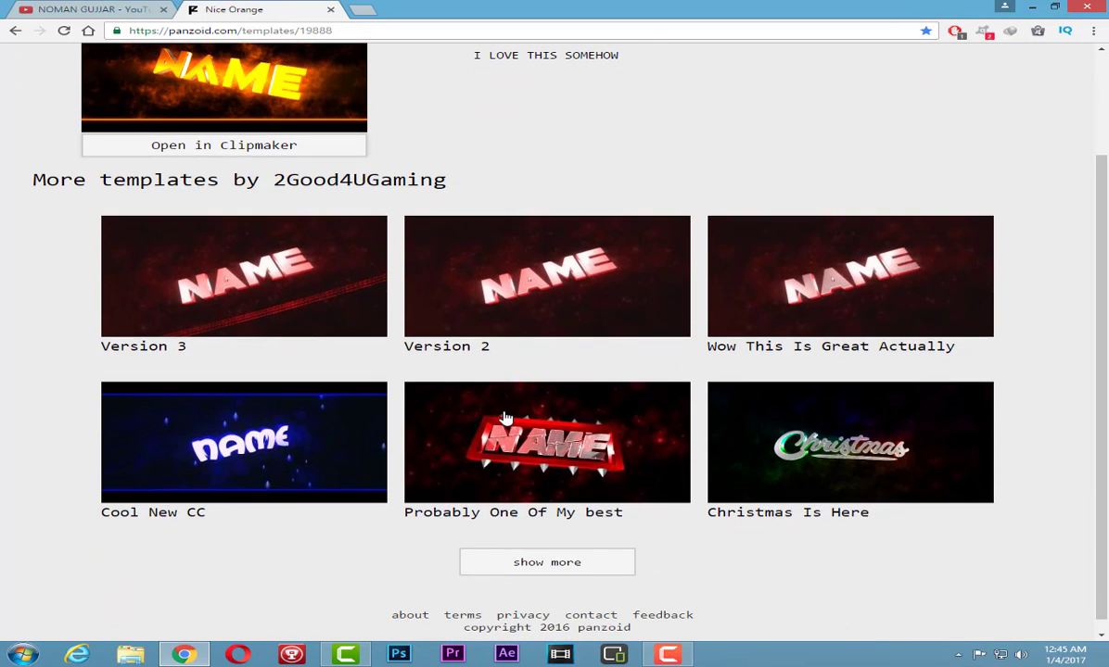
{"action": "left_click", "coordinate": [575, 548]}
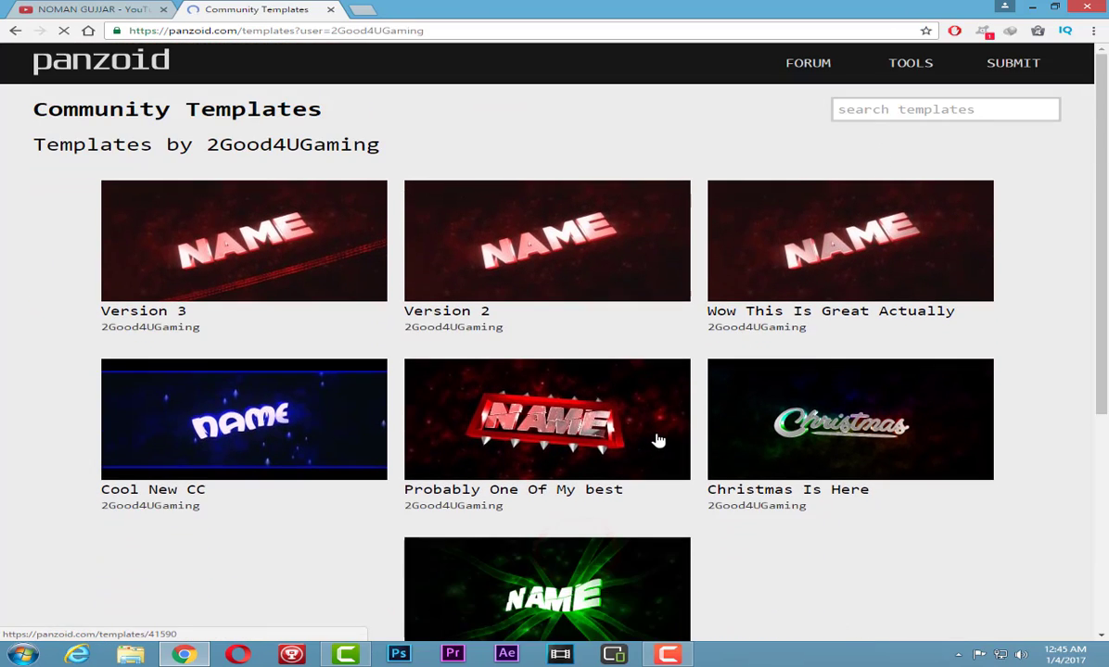
{"action": "scroll", "coordinate": [658, 441], "scroll_direction": "down", "scroll_amount": 1}
{"action": "scroll", "coordinate": [659, 442], "scroll_direction": "down", "scroll_amount": 3}
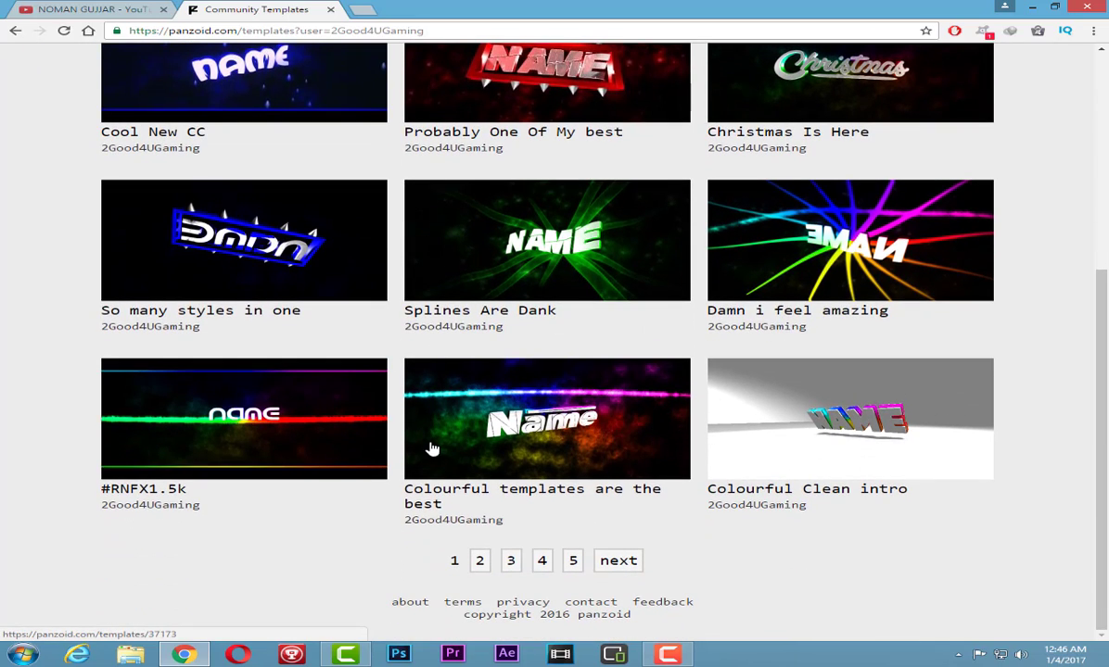
{"action": "scroll", "coordinate": [431, 449], "scroll_direction": "up", "scroll_amount": 1}
{"action": "scroll", "coordinate": [433, 449], "scroll_direction": "up", "scroll_amount": 2}
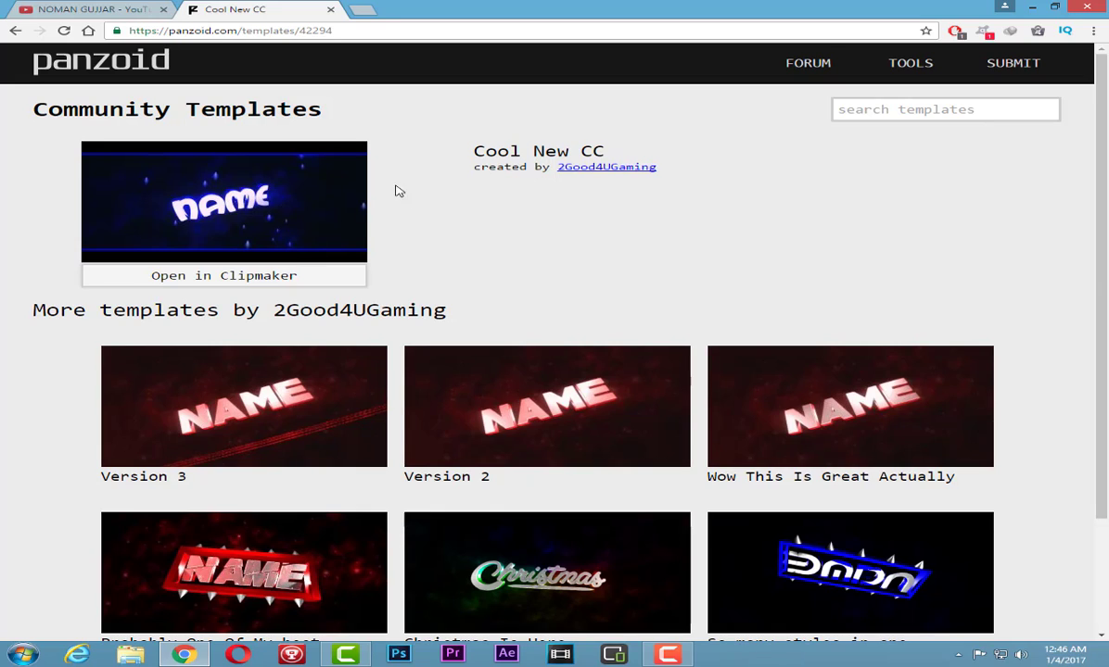
- Load Cool New CC into Clipmaker 2 and preview it, pausing at frame 251/345
{"action": "left_click", "coordinate": [289, 280]}
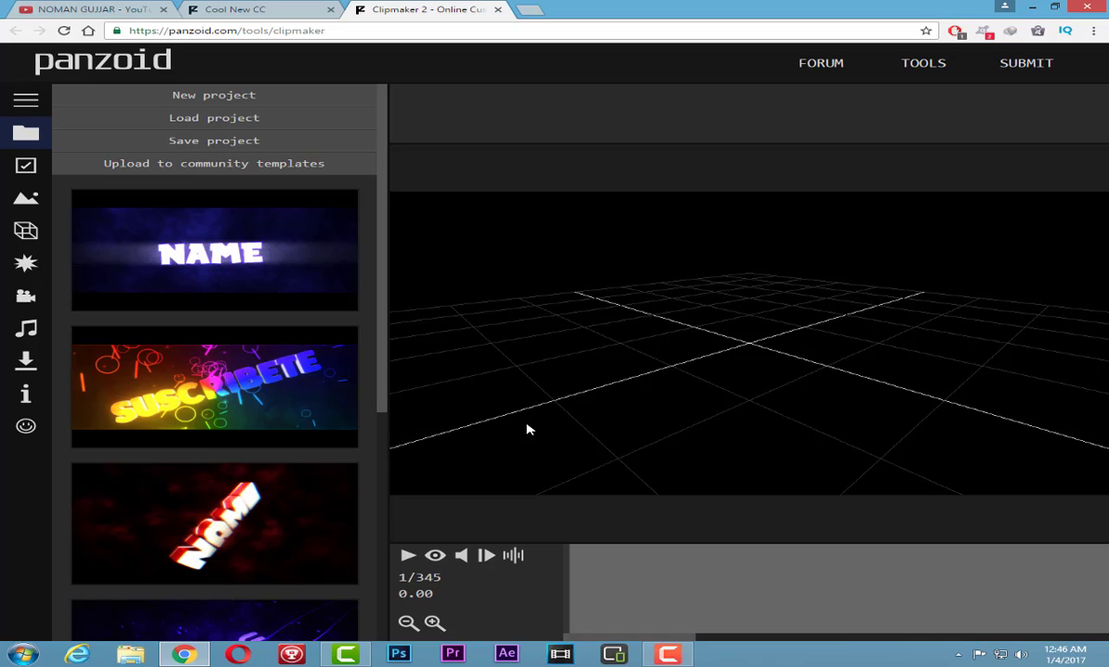
{"action": "left_click", "coordinate": [407, 556]}
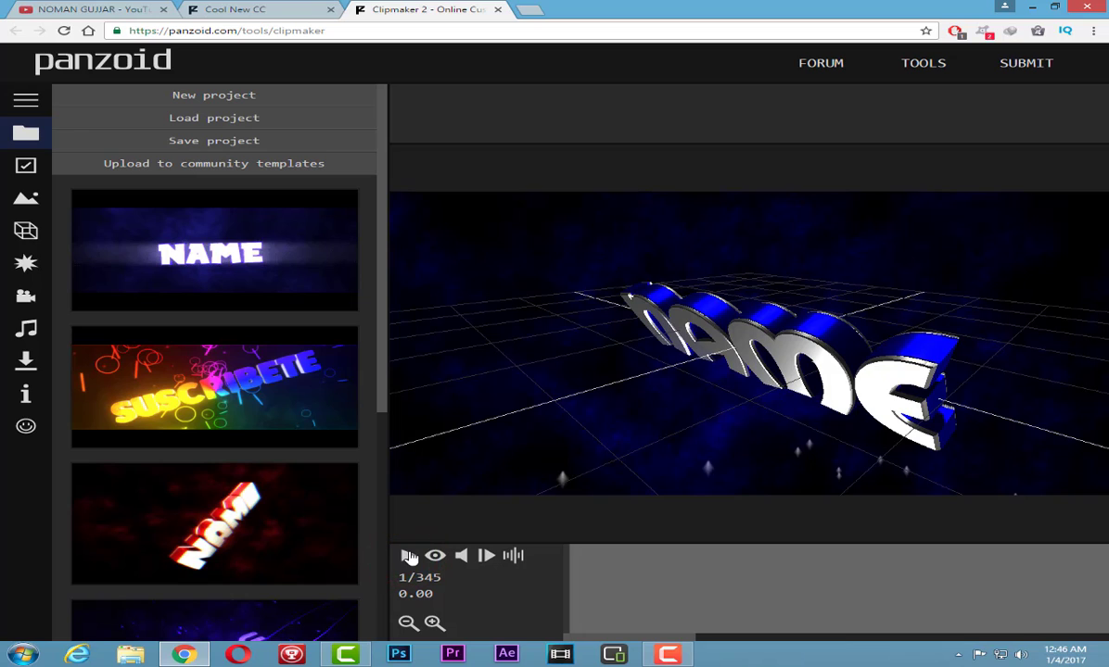
{"action": "left_click", "coordinate": [408, 557]}
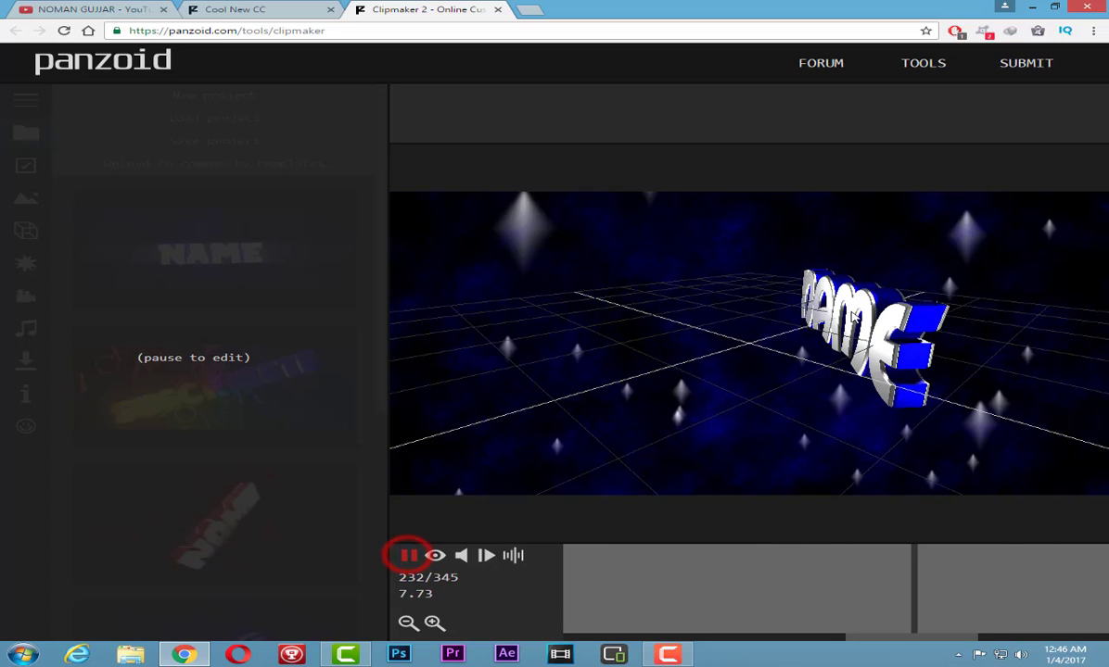
{"action": "left_click", "coordinate": [408, 555]}
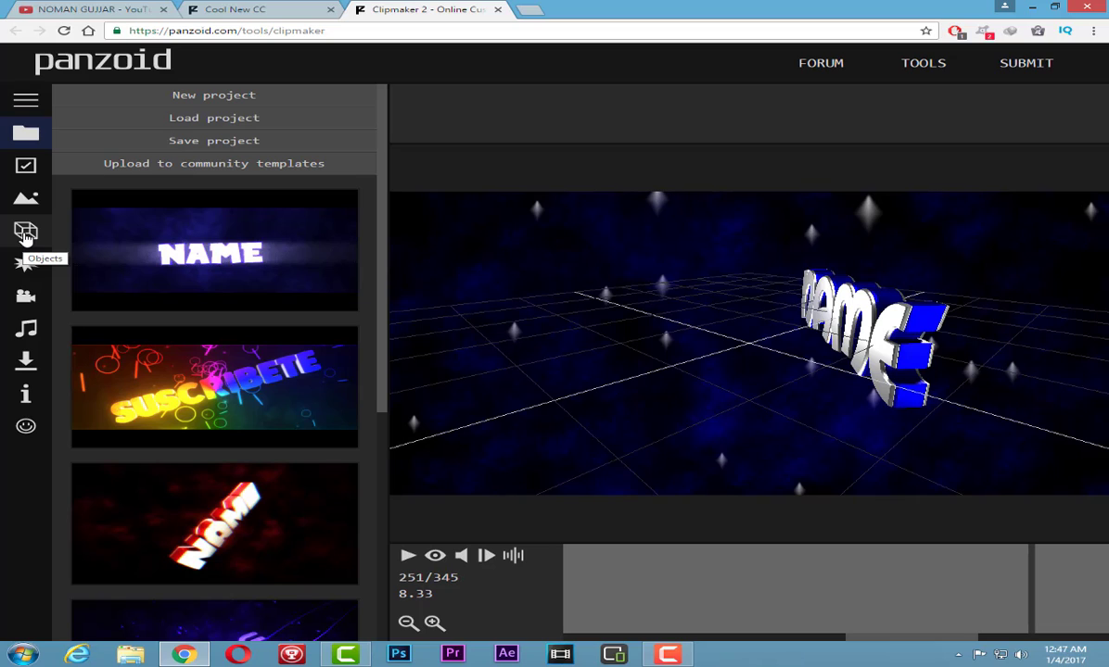
{"action": "left_click", "coordinate": [25, 233]}
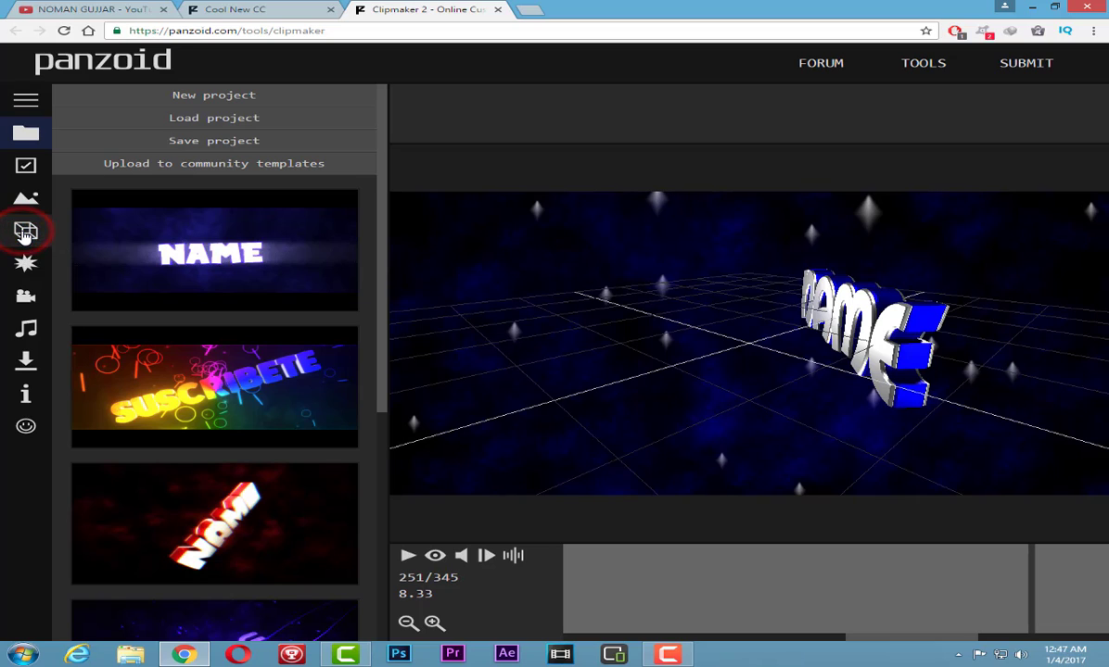
{"action": "left_click", "coordinate": [383, 156]}
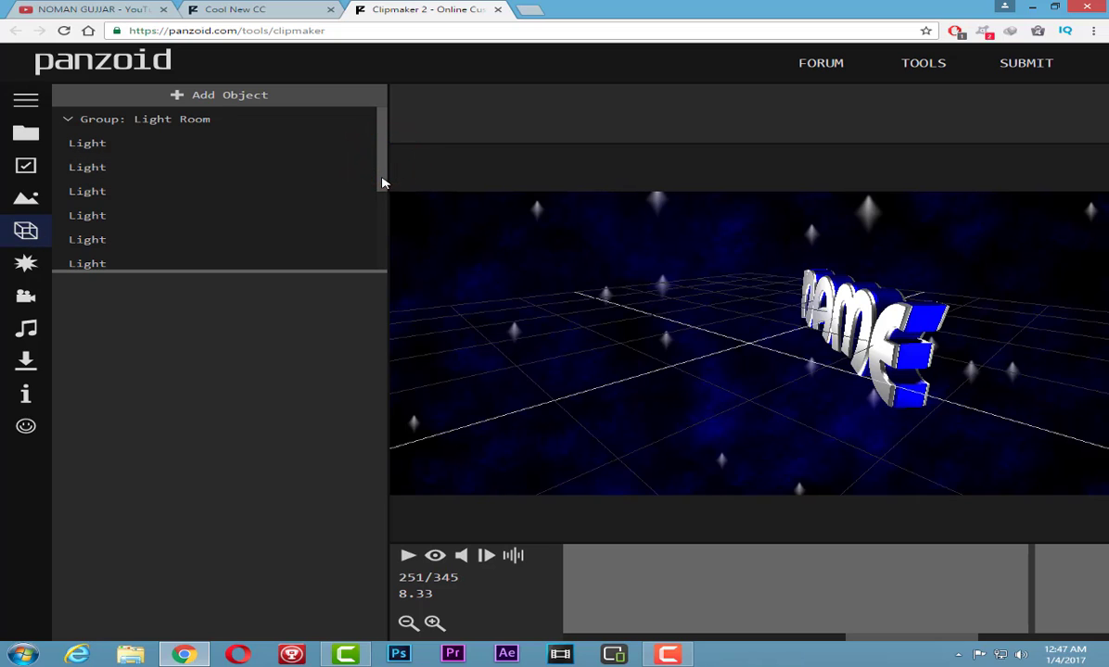
{"action": "left_click_drag", "start_coordinate": [383, 183], "coordinate": [377, 237]}
{"action": "scroll", "coordinate": [84, 179], "scroll_direction": "down", "scroll_amount": 1}
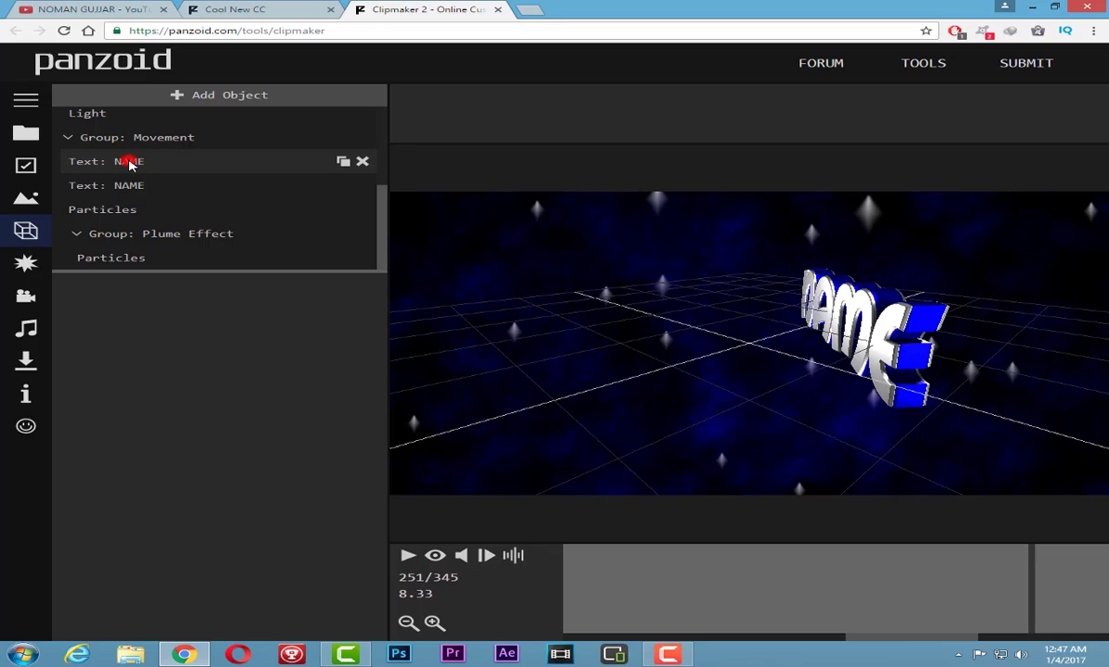
{"action": "left_click", "coordinate": [128, 162]}
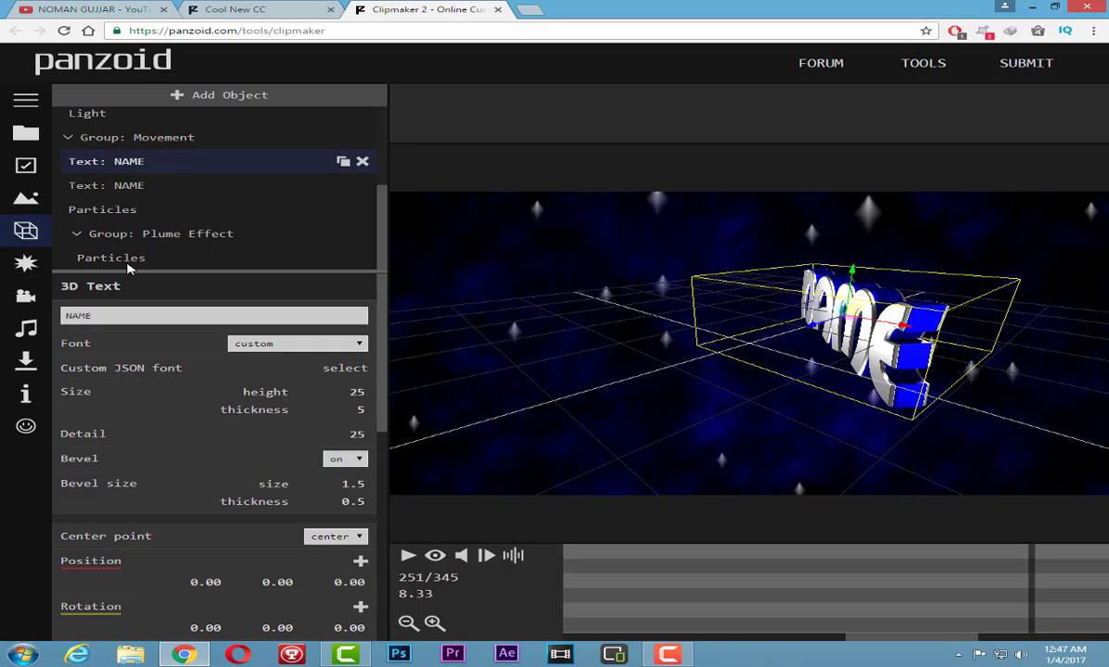
{"action": "left_click", "coordinate": [108, 315]}
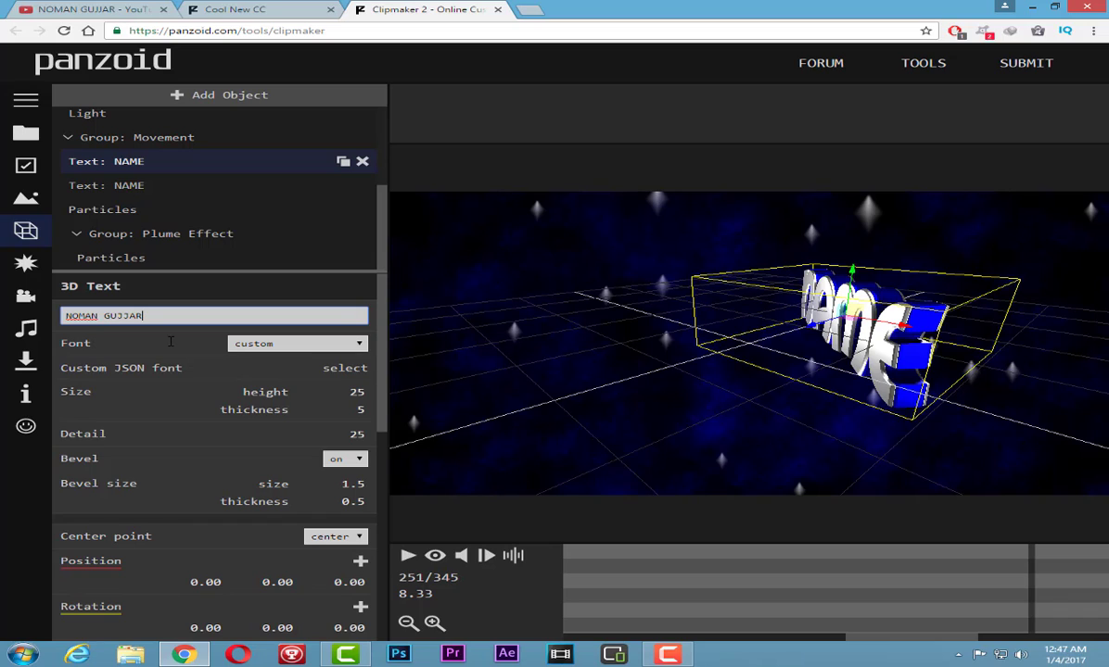
{"action": "key", "text": "Return"}
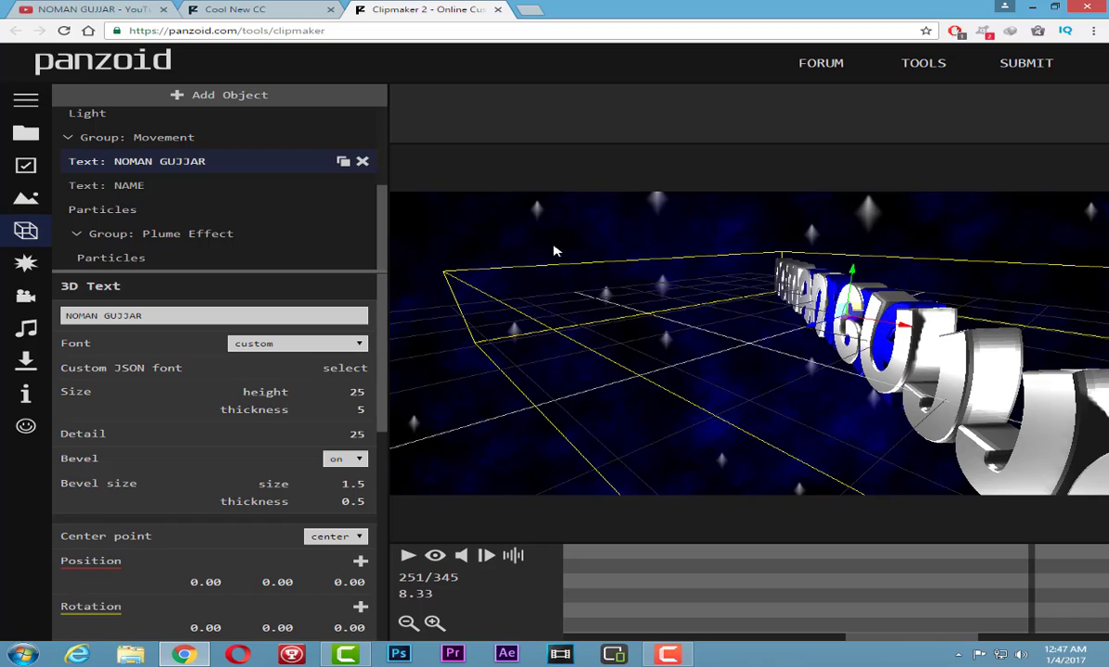
- Change the remaining NAME text layer to NOMAN GUJJAR and play a short preview
{"action": "left_click", "coordinate": [127, 188]}
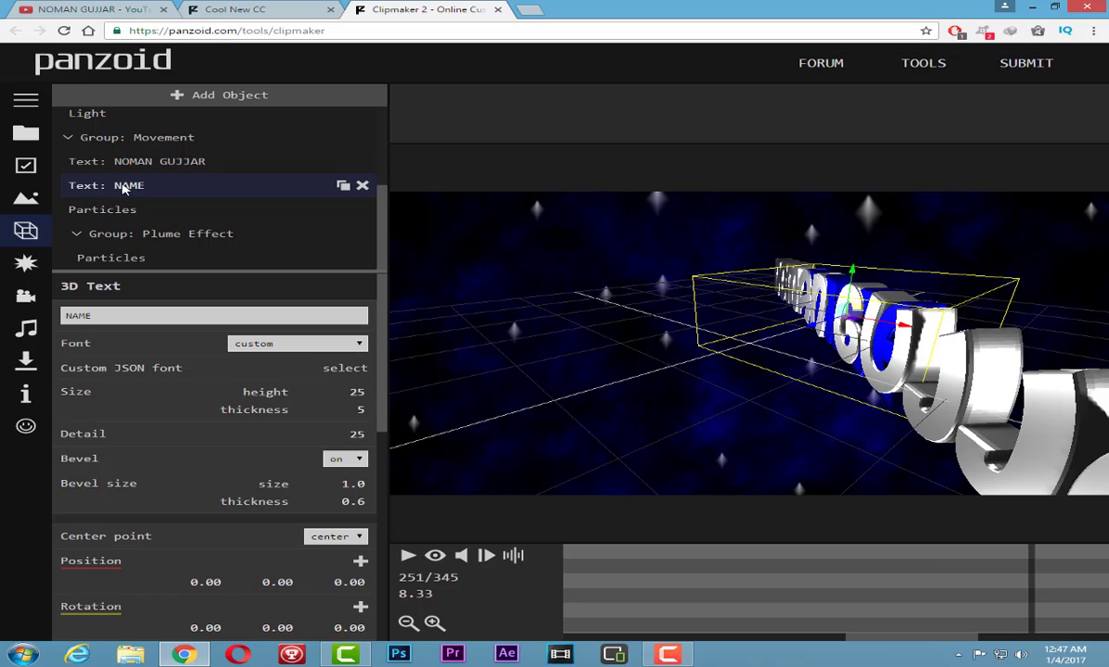
{"action": "left_click", "coordinate": [99, 313]}
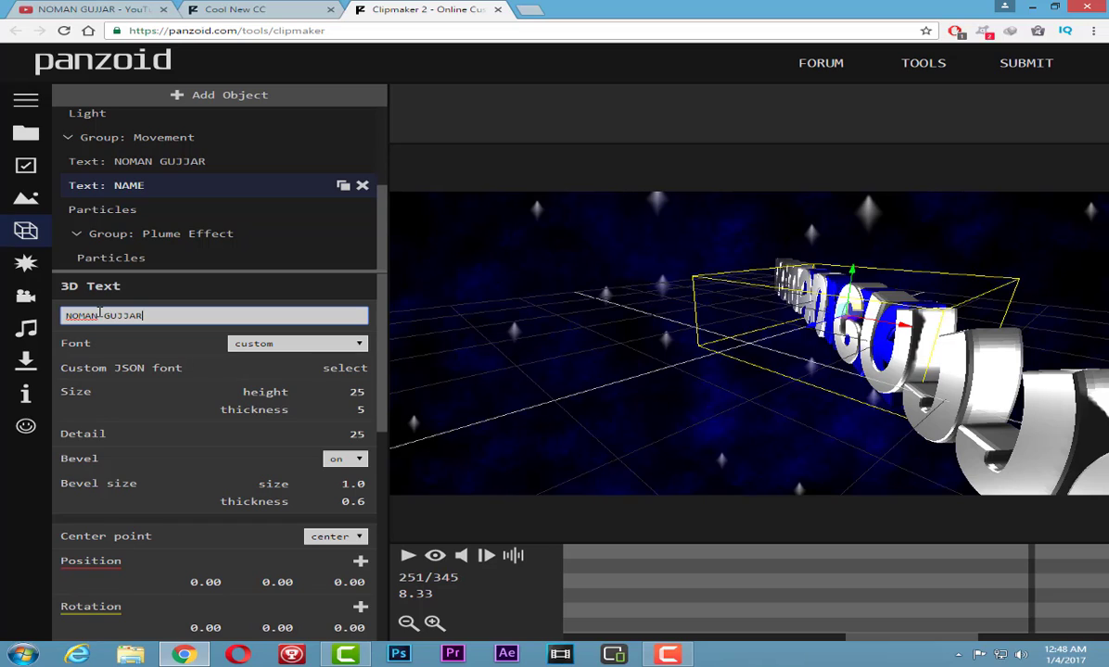
{"action": "key", "text": "Return"}
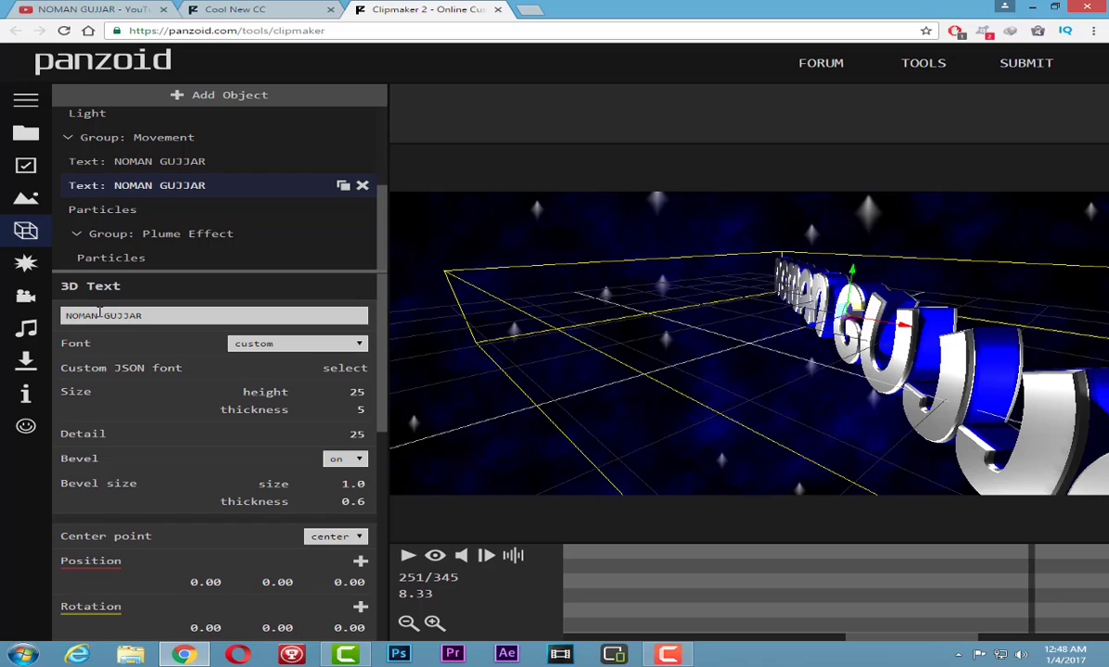
{"action": "left_click", "coordinate": [408, 560]}
{"action": "left_click", "coordinate": [408, 560]}
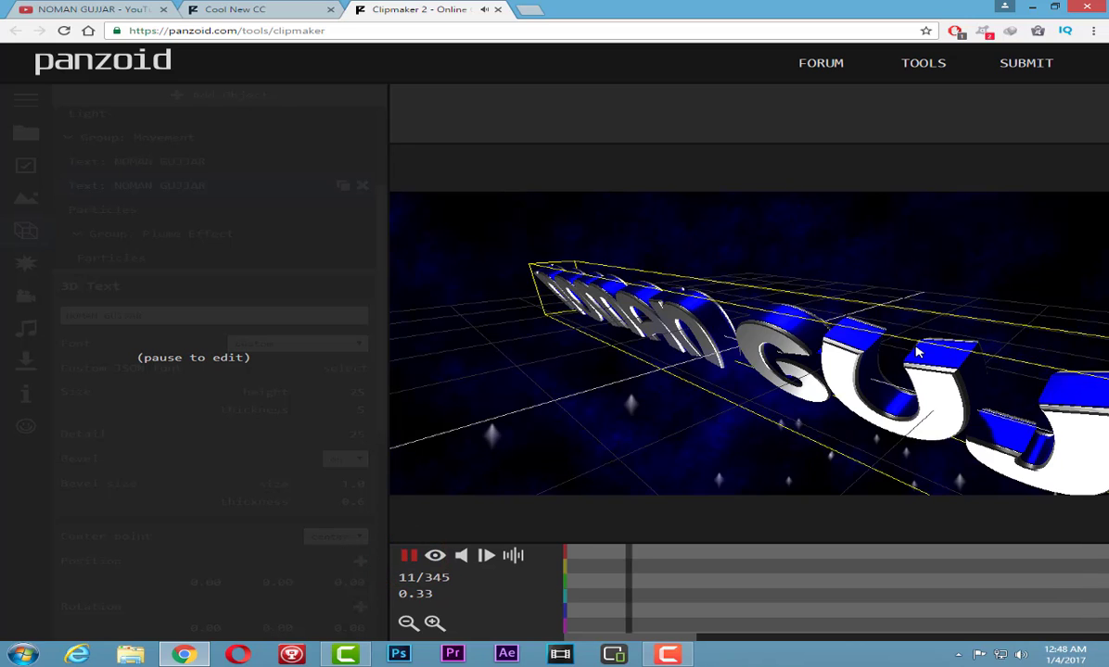
{"action": "key", "text": "space"}
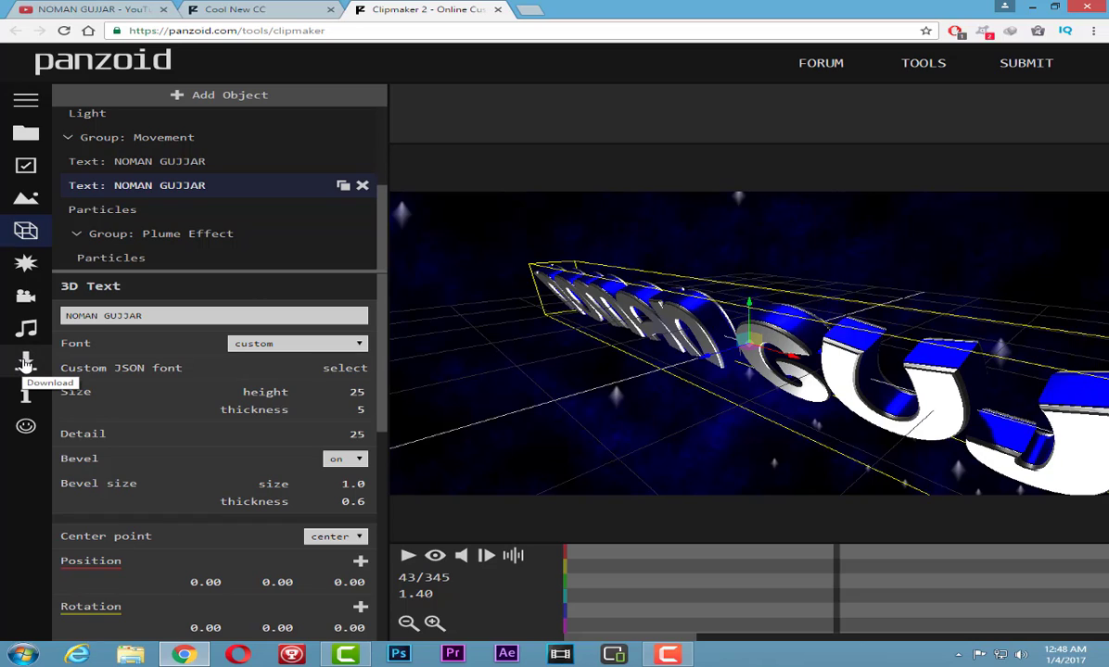
- Render the intro in balanced mode as .mkv (vp8/opus)
{"action": "left_click", "coordinate": [25, 361]}
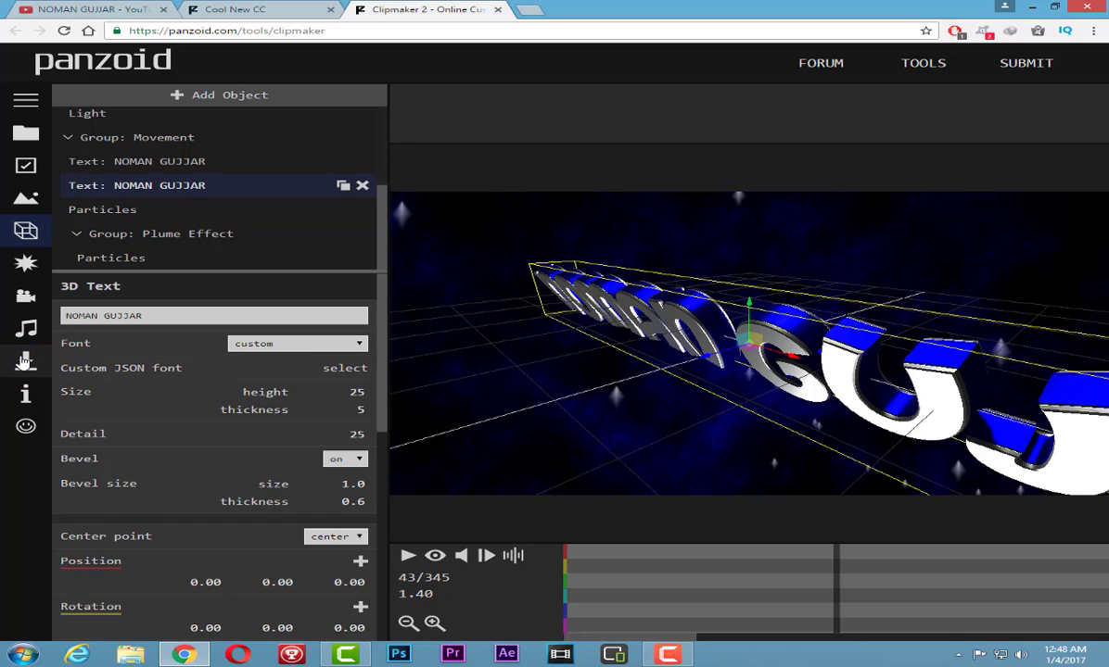
{"action": "left_click", "coordinate": [25, 367]}
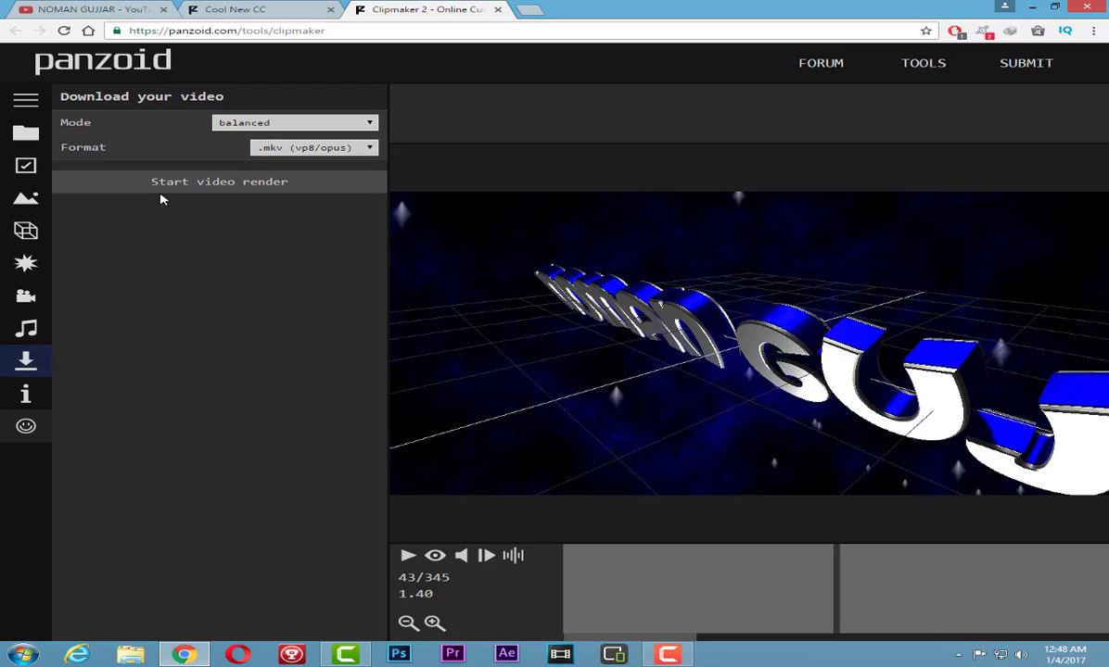
{"action": "left_click", "coordinate": [300, 119]}
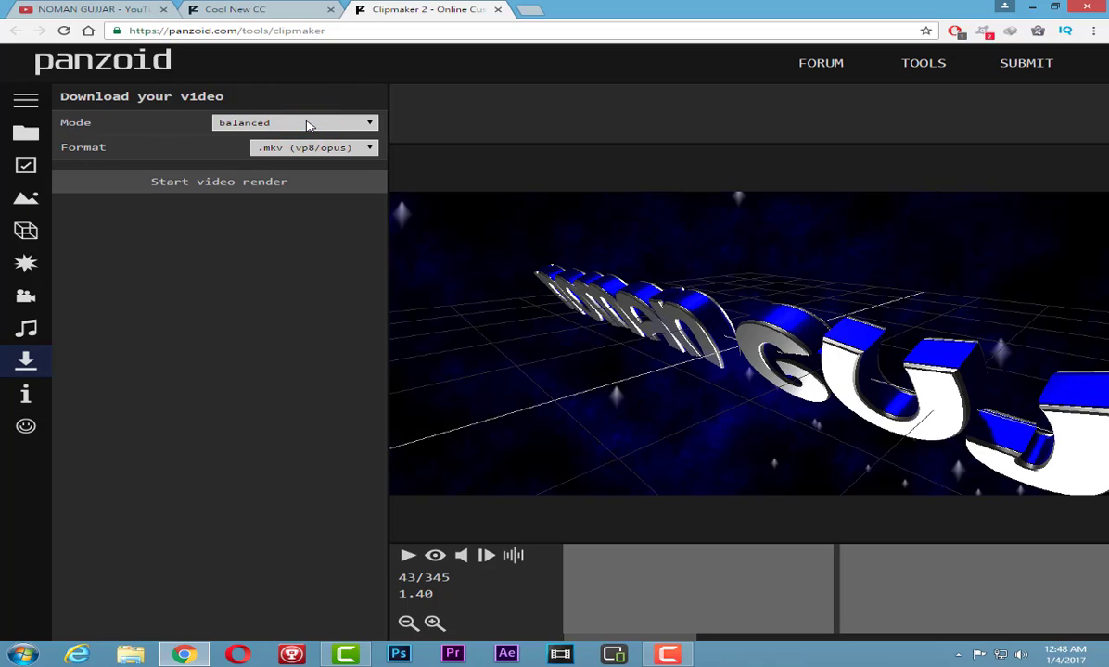
{"action": "left_click", "coordinate": [332, 123]}
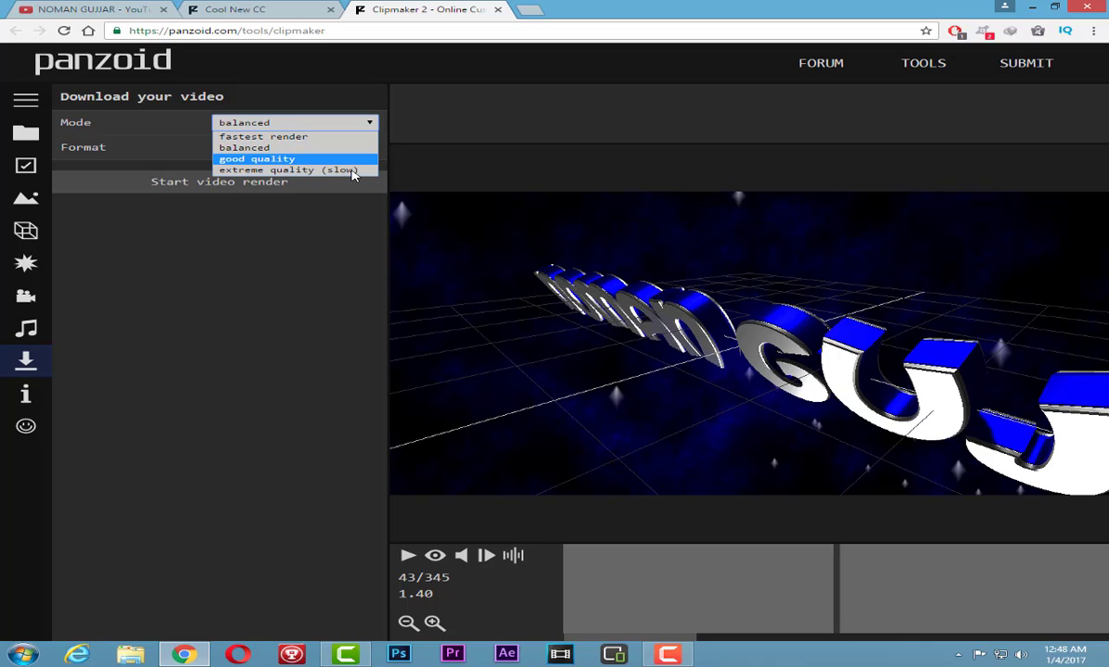
{"action": "left_click", "coordinate": [246, 148]}
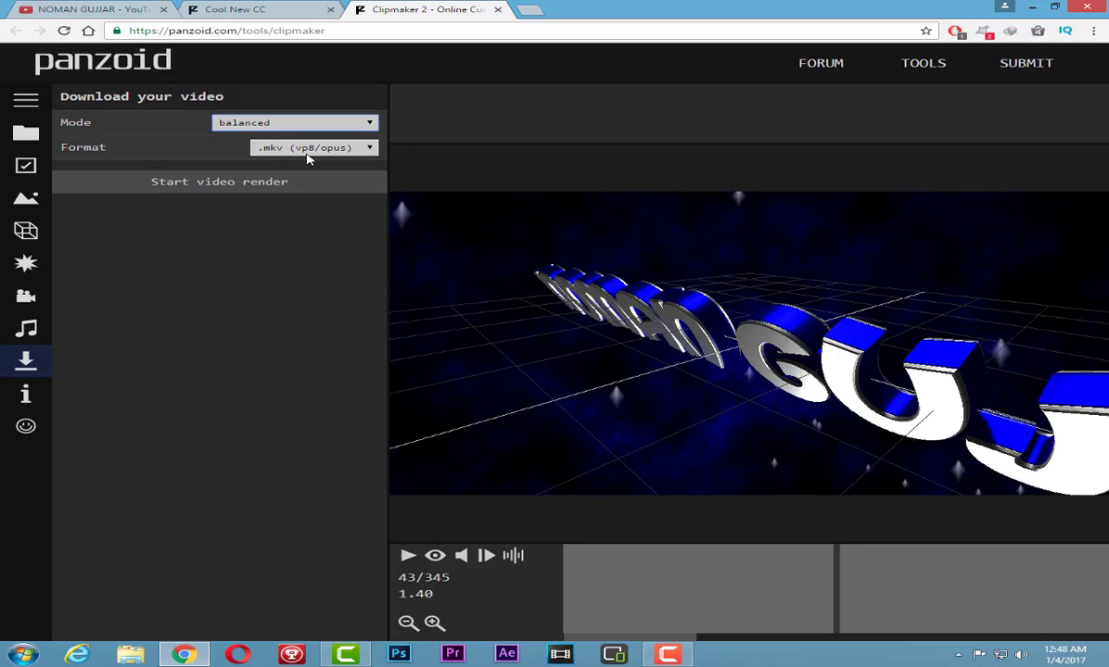
{"action": "left_click", "coordinate": [345, 148]}
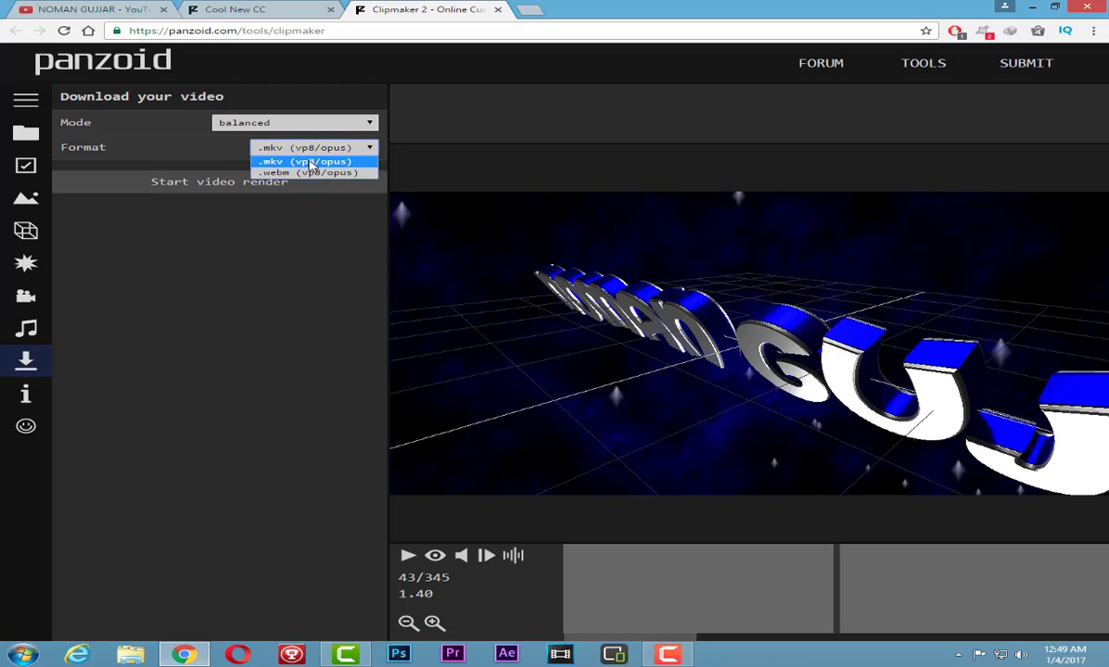
{"action": "left_click", "coordinate": [311, 163]}
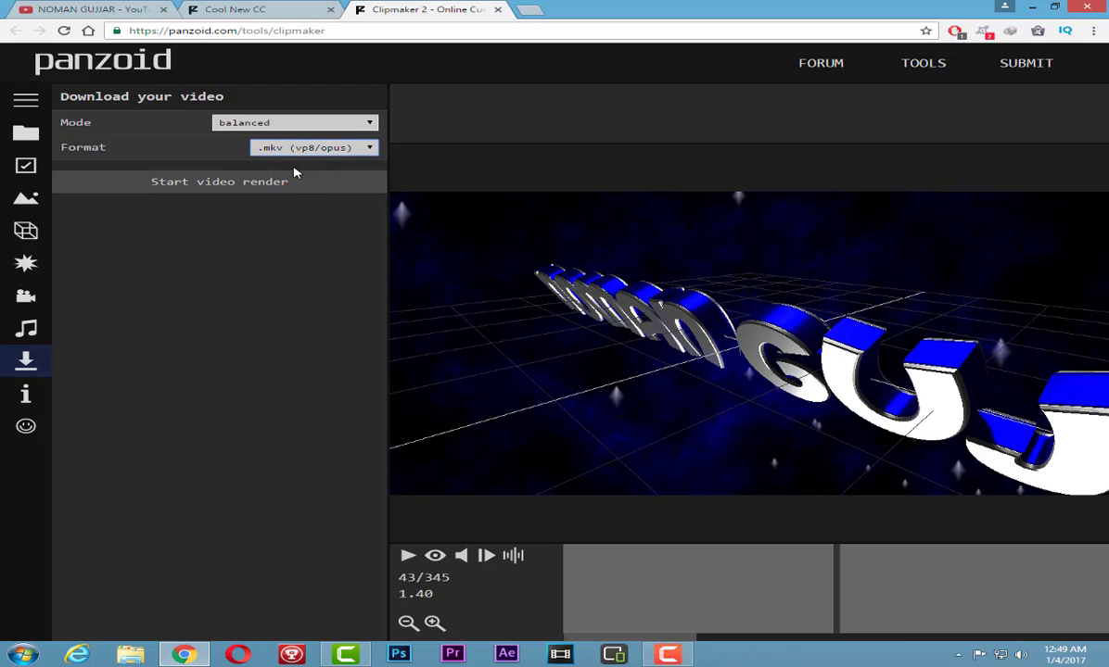
{"action": "left_click", "coordinate": [231, 182]}
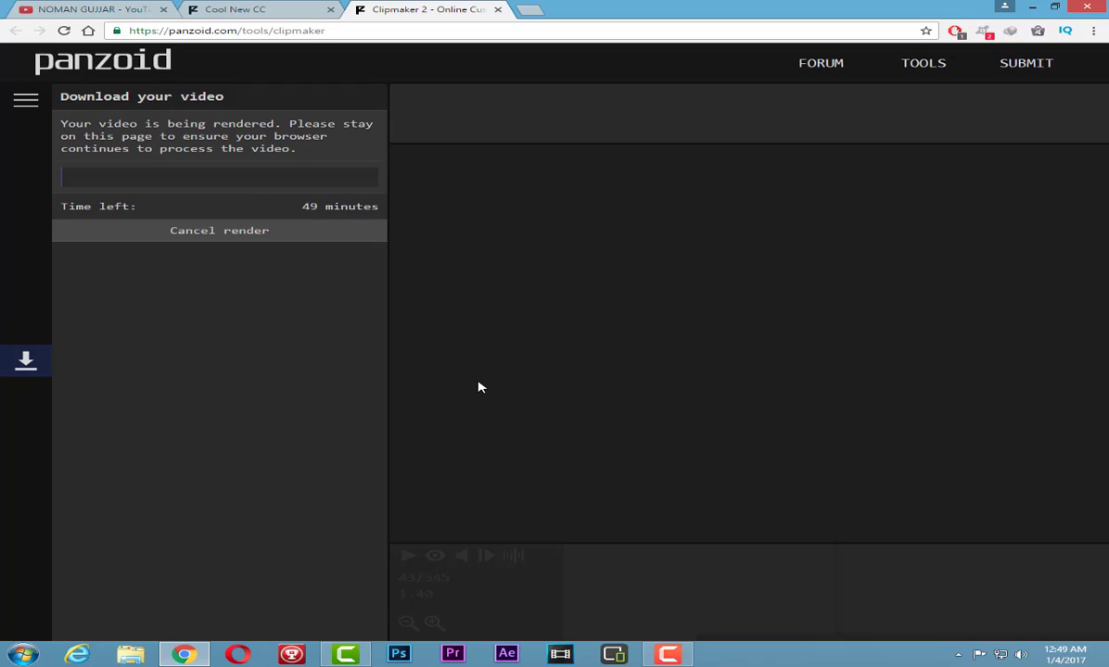
- Wait for the render to finish and the Download your video button to appear
{"action": "mouse_move", "coordinate": [658, 656]}
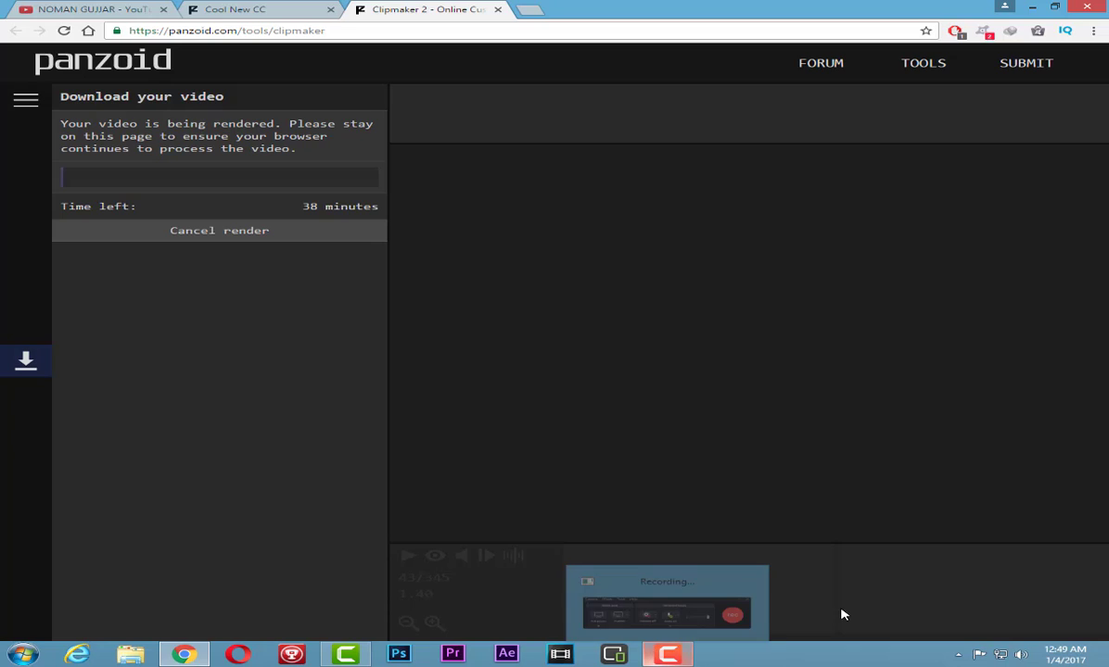
{"action": "left_click", "coordinate": [704, 602]}
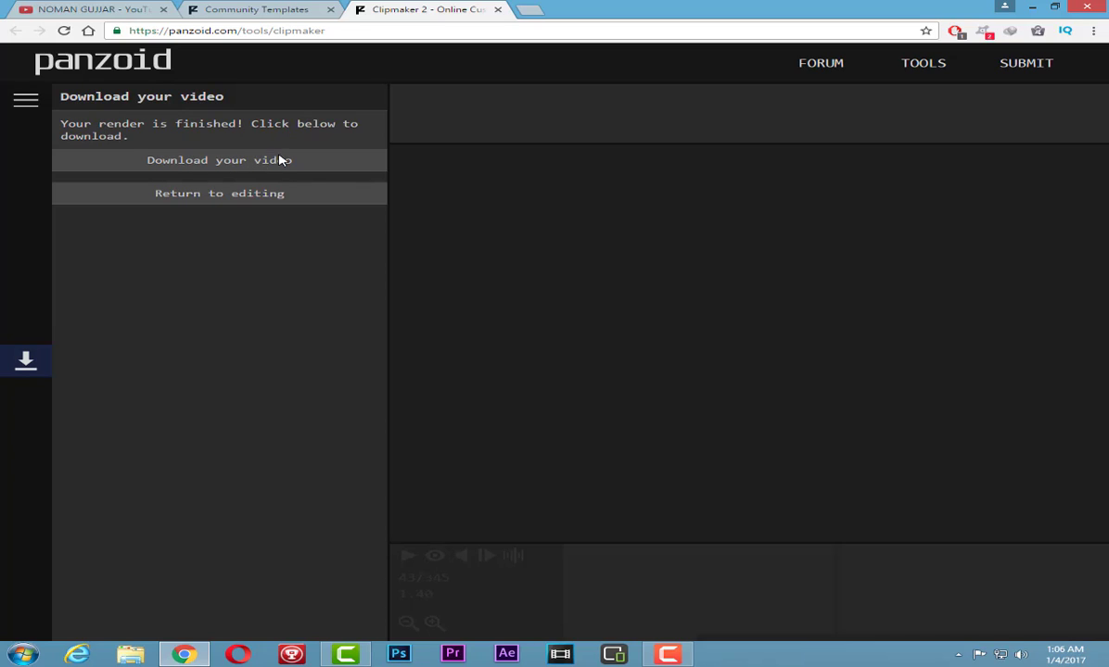
- Download the intro as video.mkv and show Chrome's full downloads list
{"action": "left_click", "coordinate": [210, 164]}
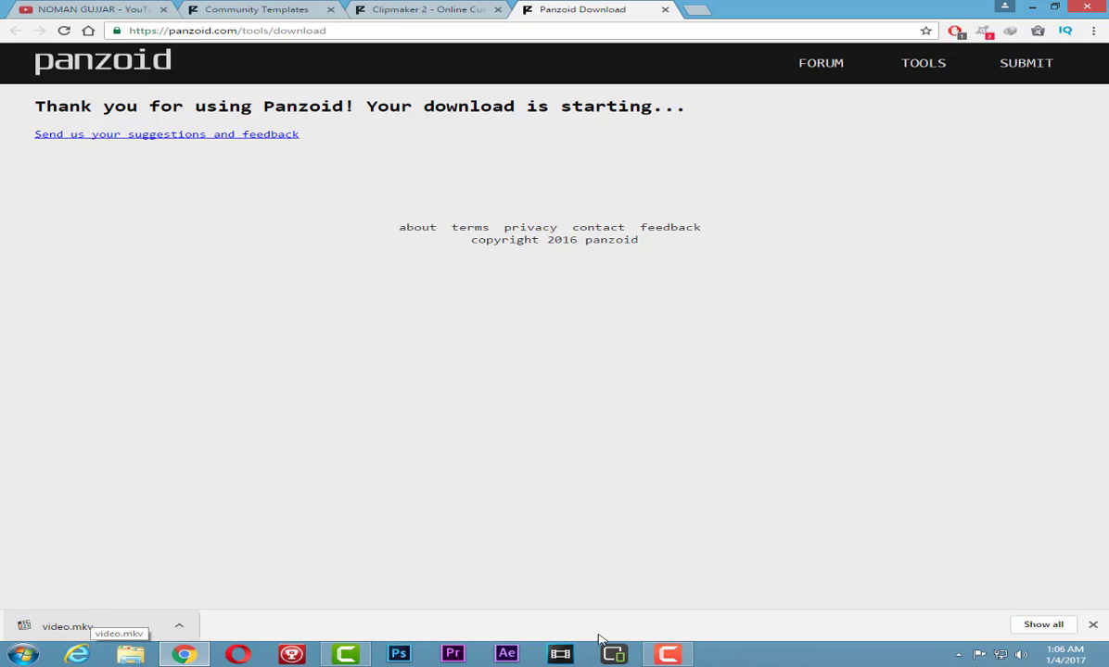
{"action": "left_click", "coordinate": [1044, 626]}
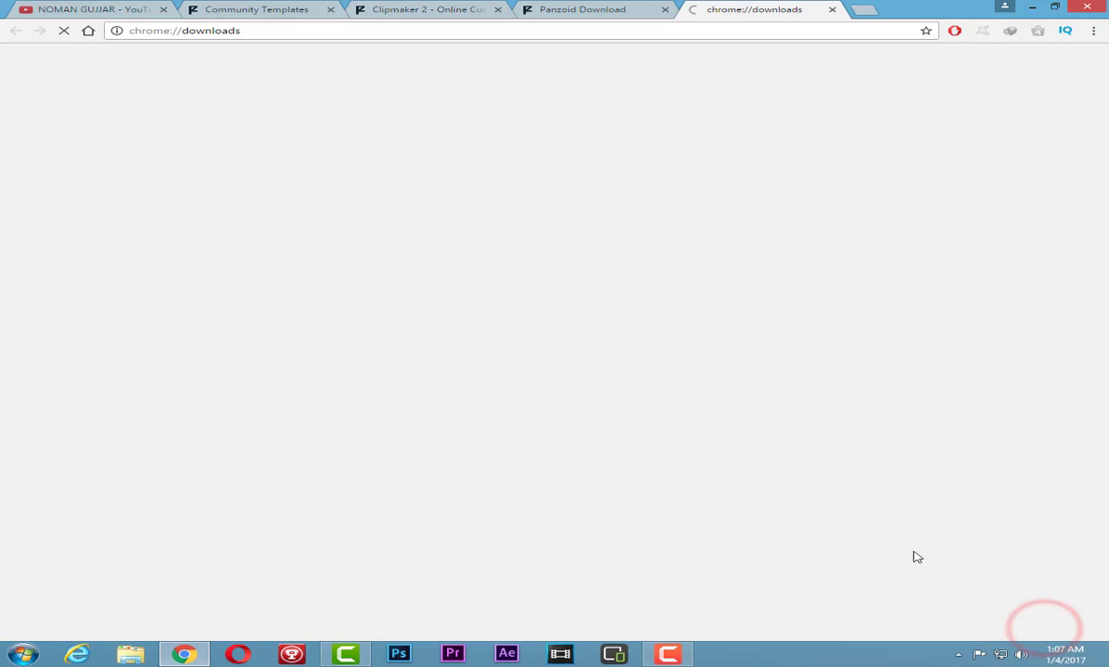
- Open video.mkv from the Downloads folder, play it in VLC, then close the player
{"action": "left_click", "coordinate": [411, 171]}
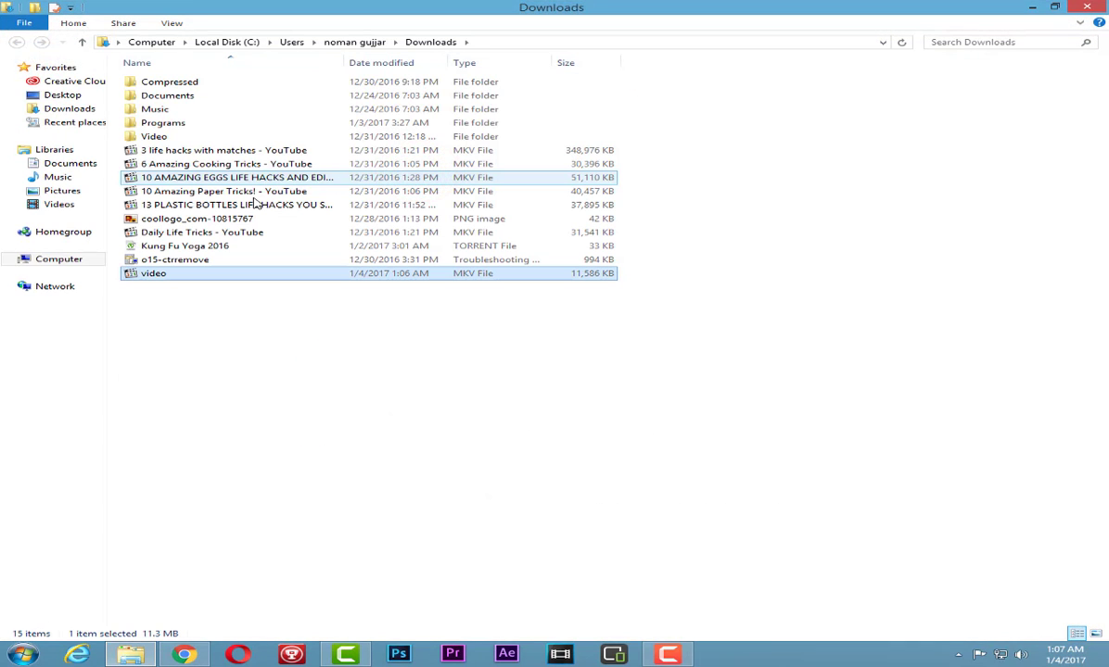
{"action": "left_click", "coordinate": [236, 273]}
{"action": "right_click", "coordinate": [236, 274]}
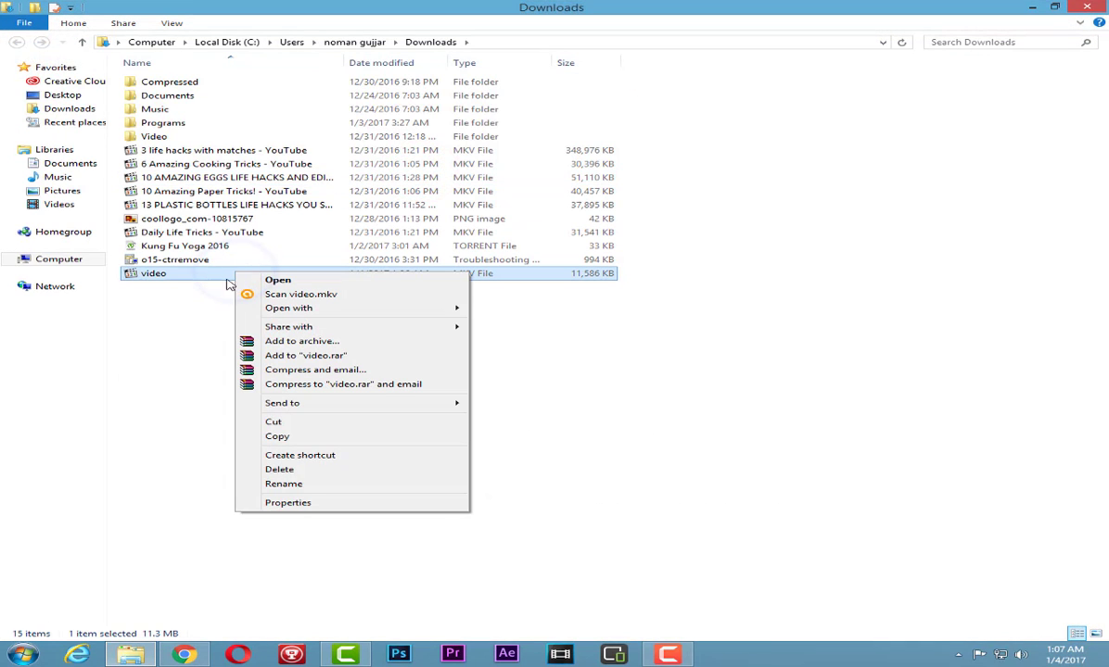
{"action": "left_click", "coordinate": [324, 282]}
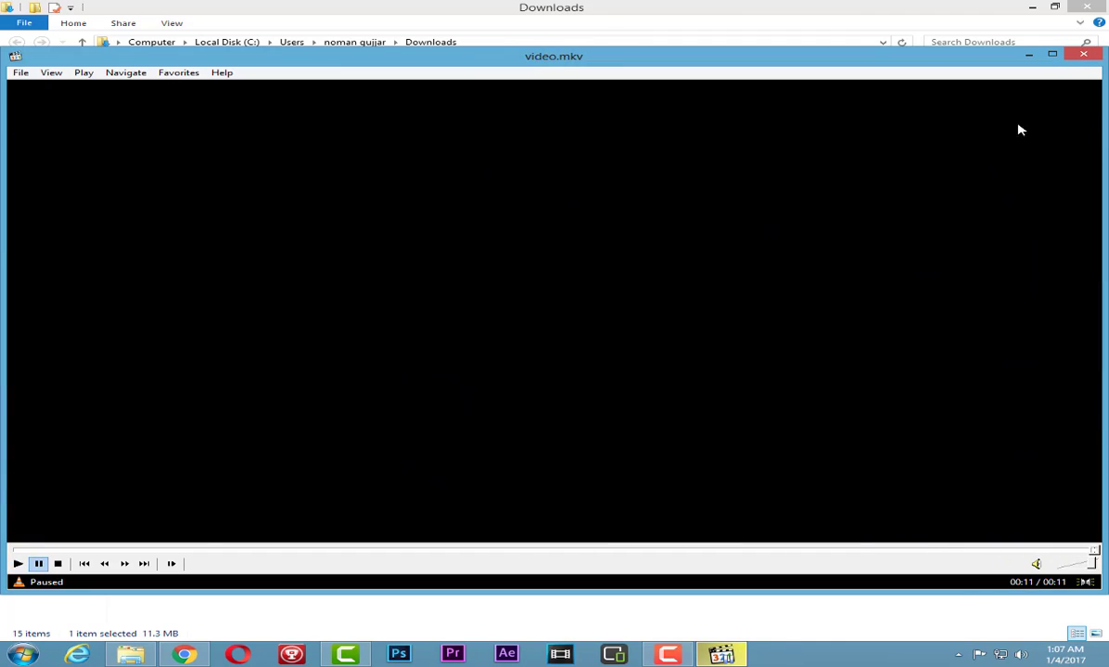
{"action": "left_click", "coordinate": [1082, 57]}
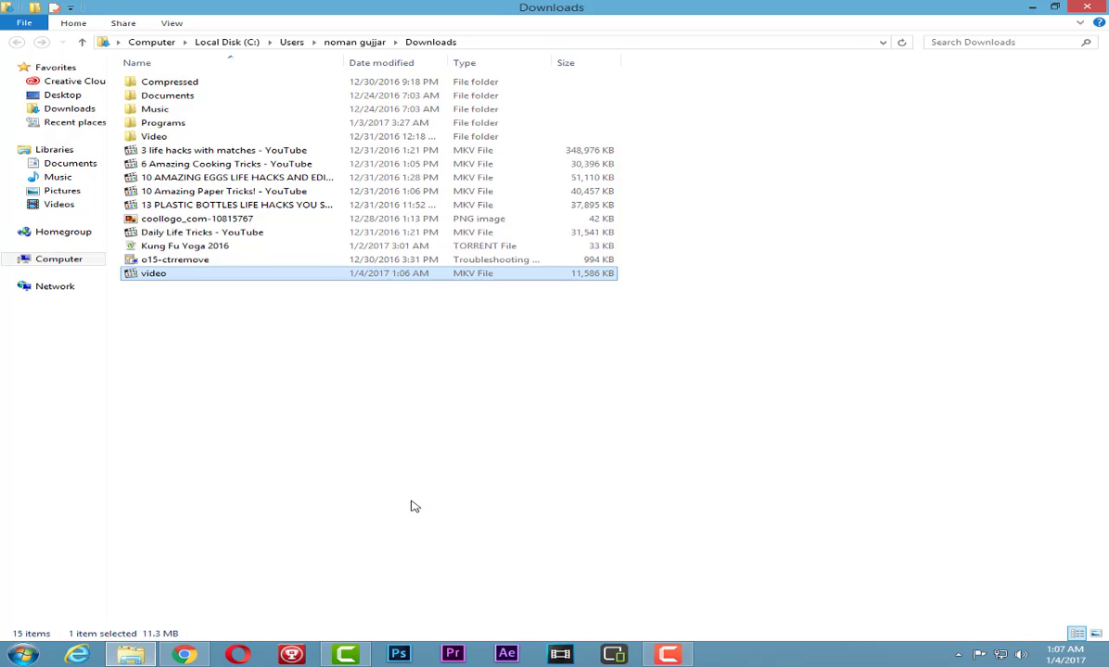
- Close the Chrome downloads page and the Panzoid download tab
{"action": "left_click", "coordinate": [184, 655]}
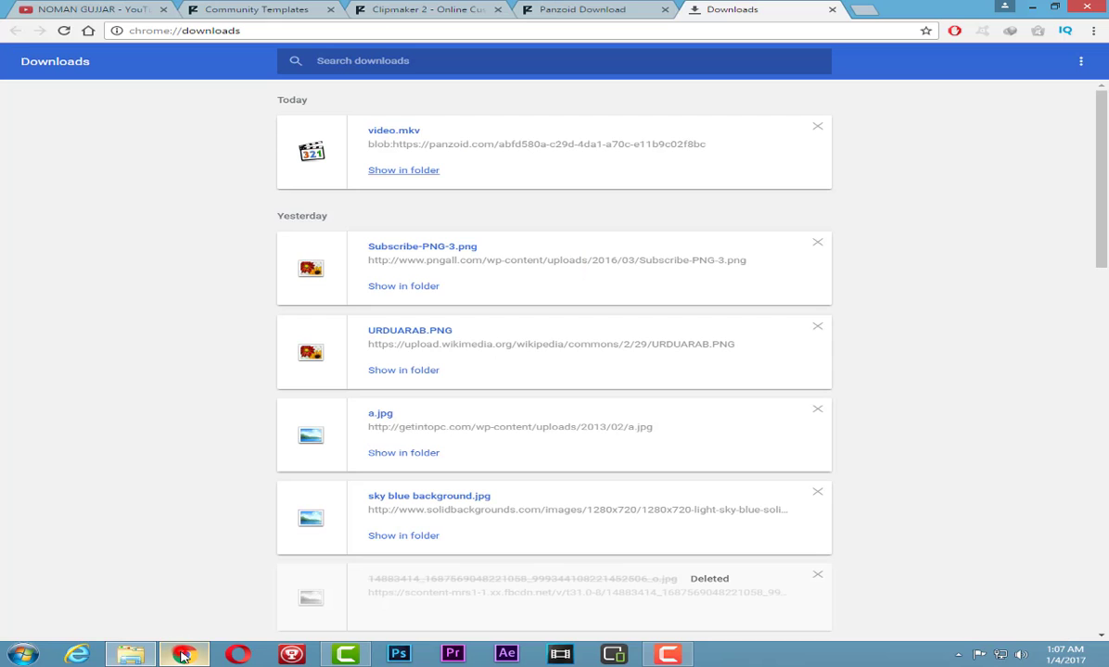
{"action": "left_click", "coordinate": [833, 10]}
{"action": "left_click", "coordinate": [664, 9]}
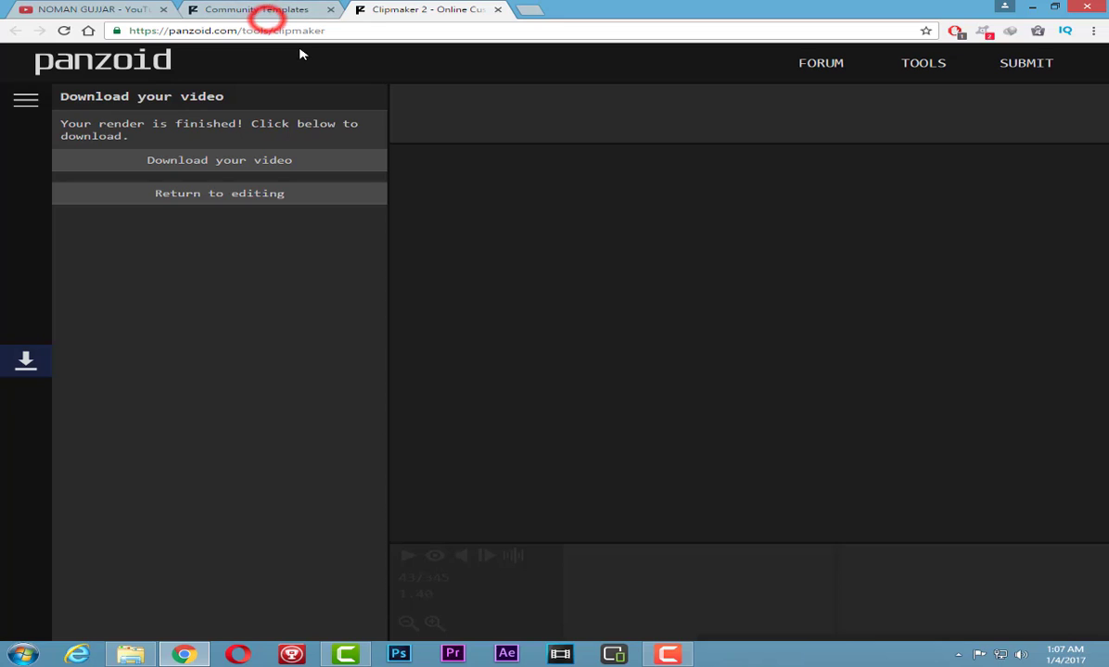
- Browse page 2 of the Community Templates, then go back to the YouTube channel tab
{"action": "left_click", "coordinate": [300, 15]}
{"action": "scroll", "coordinate": [612, 309], "scroll_direction": "down", "scroll_amount": 3}
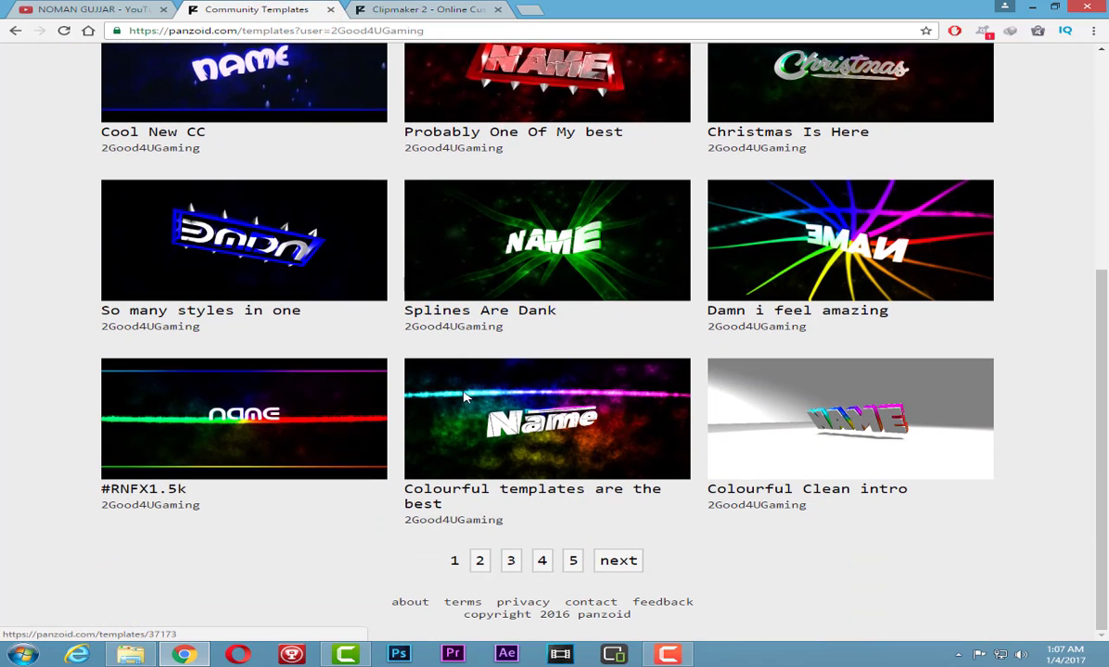
{"action": "left_click", "coordinate": [481, 570]}
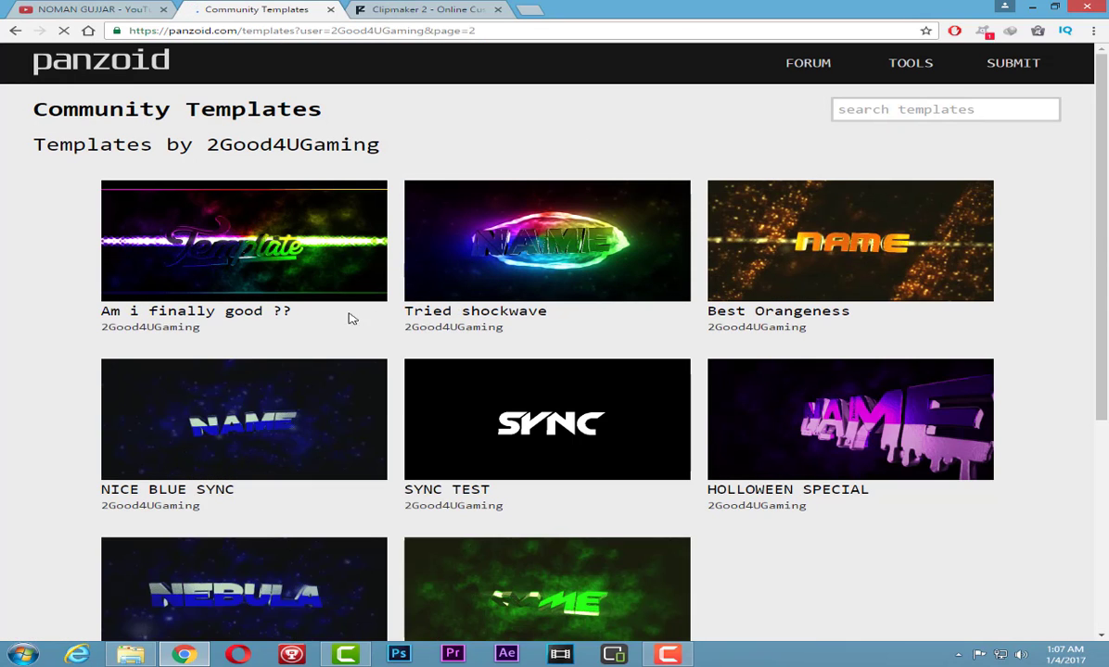
{"action": "scroll", "coordinate": [464, 334], "scroll_direction": "down", "scroll_amount": 3}
{"action": "scroll", "coordinate": [172, 318], "scroll_direction": "down", "scroll_amount": 2}
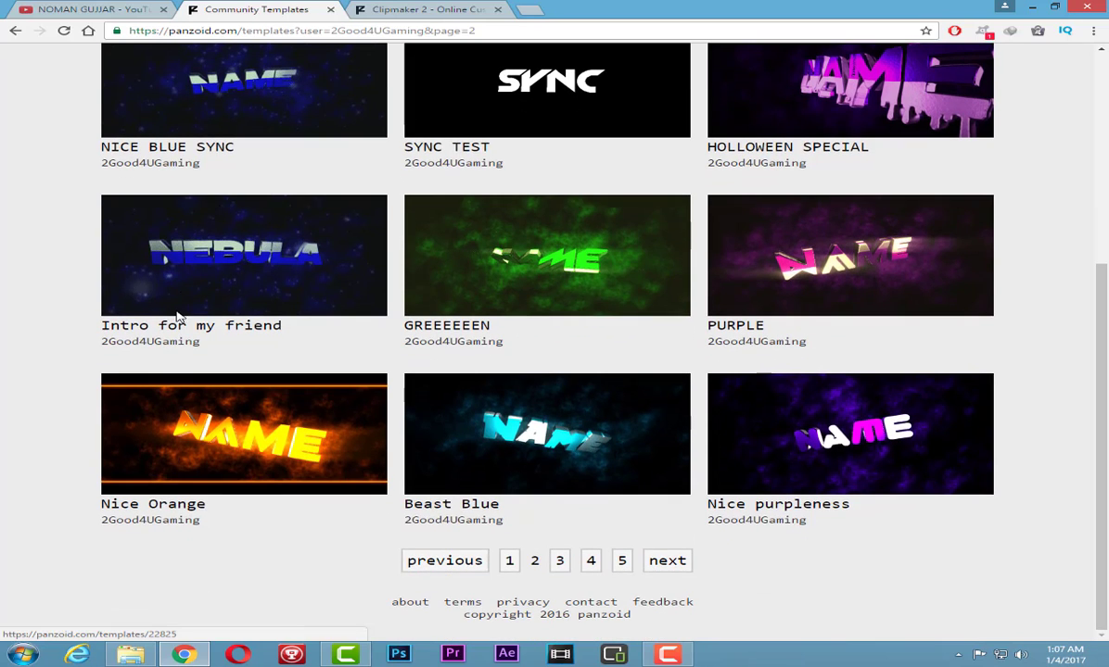
{"action": "scroll", "coordinate": [879, 469], "scroll_direction": "up", "scroll_amount": 2}
{"action": "scroll", "coordinate": [880, 469], "scroll_direction": "up", "scroll_amount": 2}
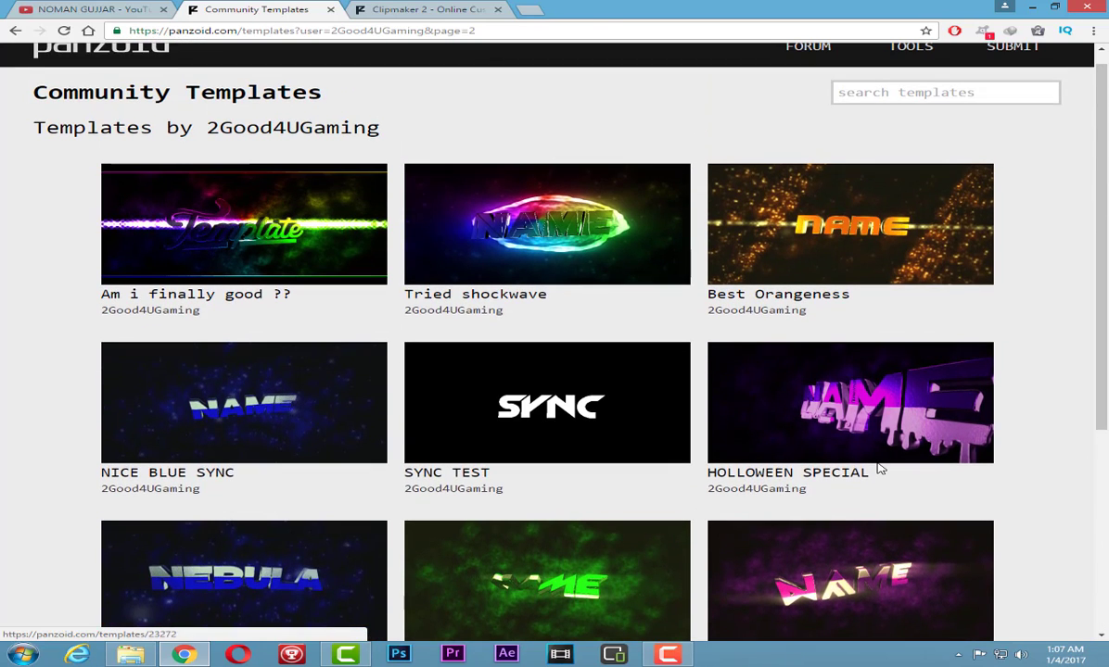
{"action": "scroll", "coordinate": [879, 469], "scroll_direction": "up", "scroll_amount": 1}
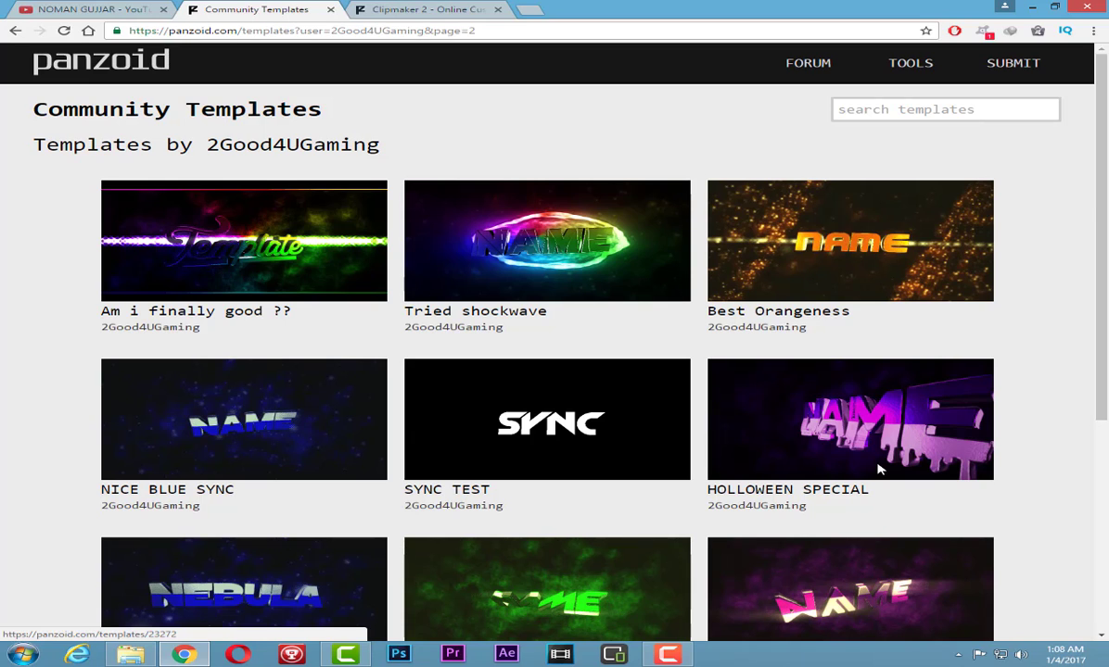
{"action": "left_click", "coordinate": [121, 9]}
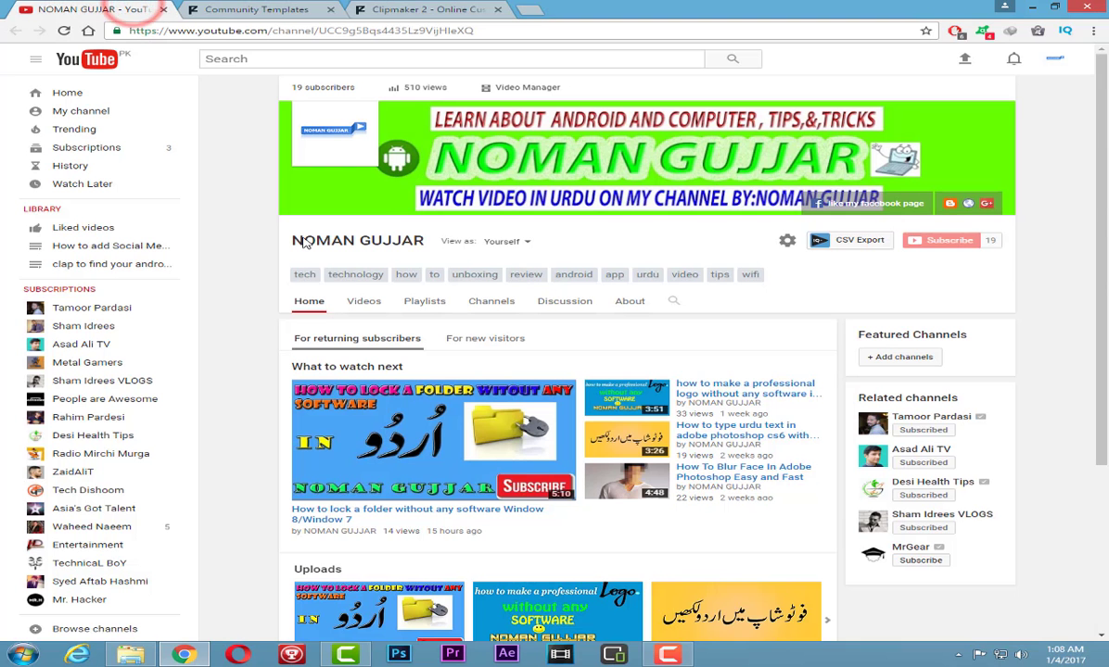
- Open the folder-locking video in a new tab, muted and full screen
{"action": "right_click", "coordinate": [482, 399]}
{"action": "left_click", "coordinate": [532, 340]}
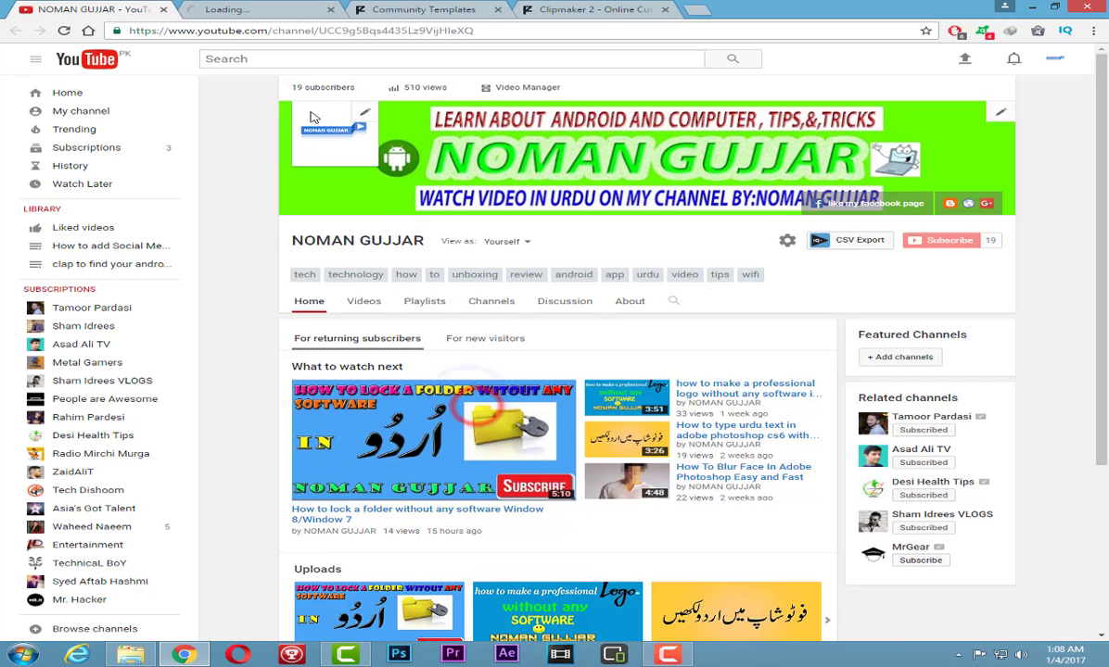
{"action": "left_click", "coordinate": [267, 11]}
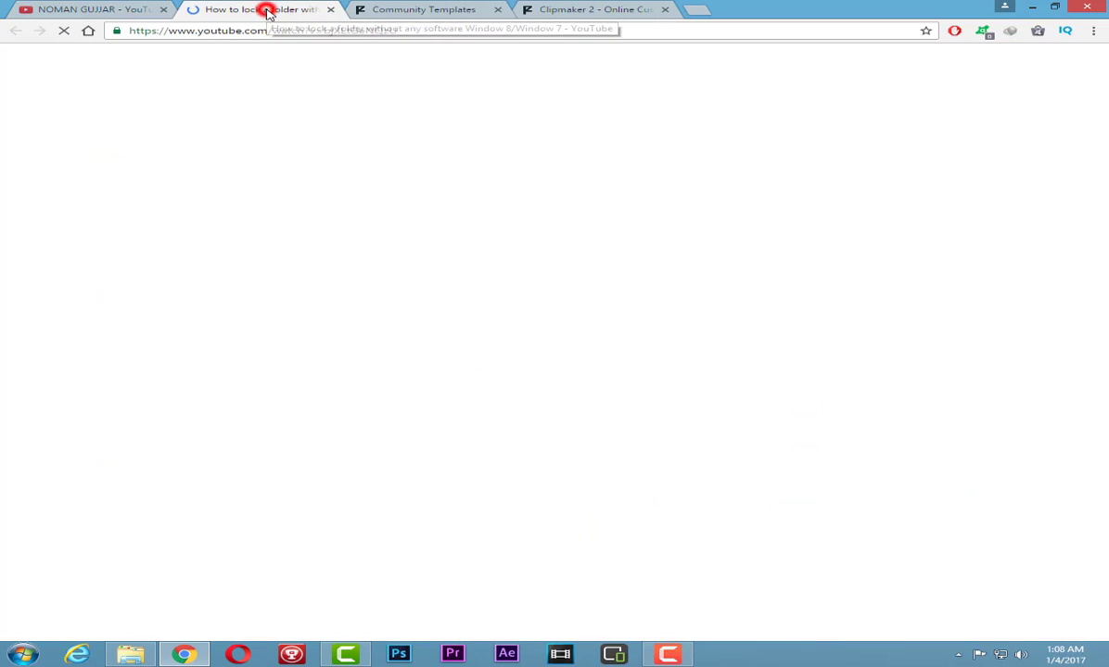
{"action": "left_click", "coordinate": [181, 305]}
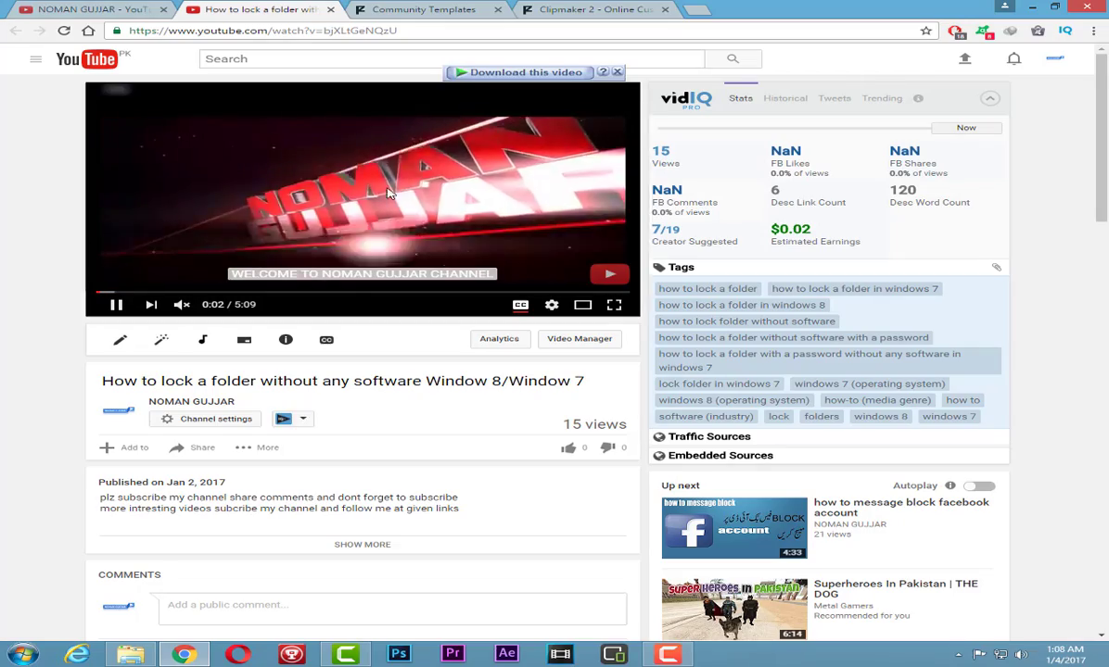
{"action": "left_click", "coordinate": [614, 304]}
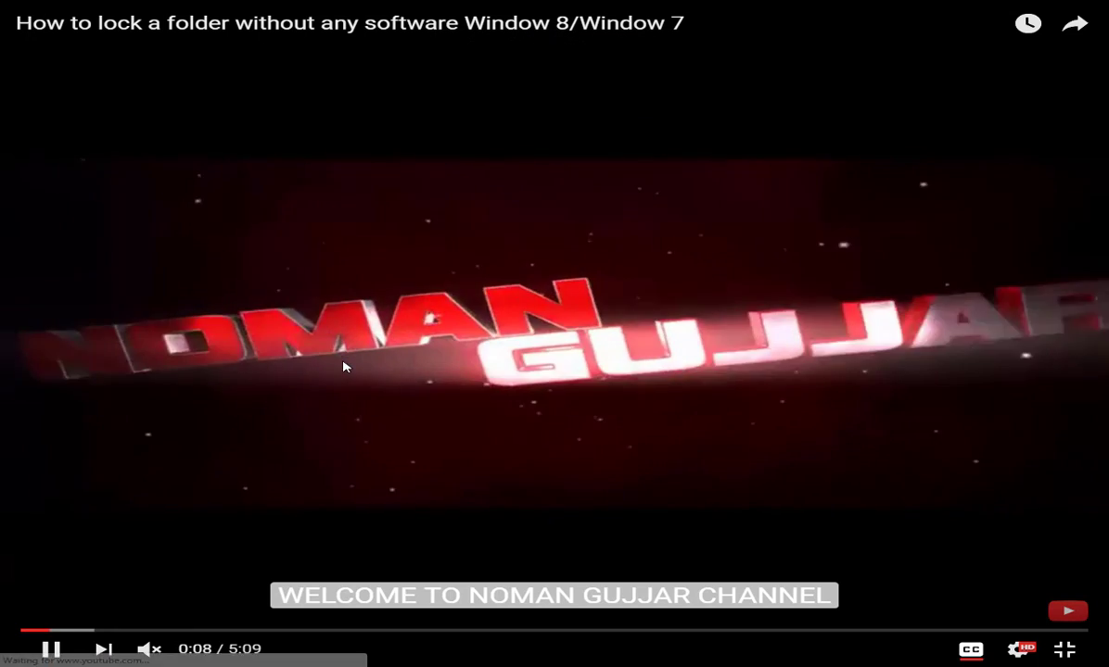
- Preview the red intro and the blue outro from 5:01, then return to the start and exit full screen
{"action": "left_click", "coordinate": [326, 365]}
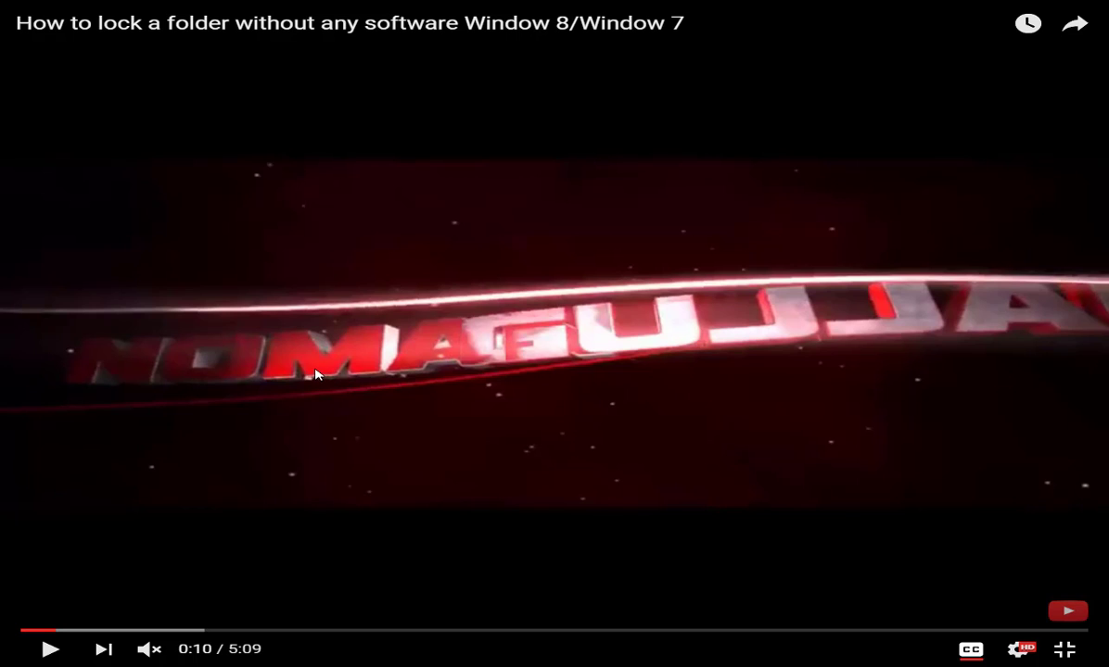
{"action": "left_click", "coordinate": [710, 328]}
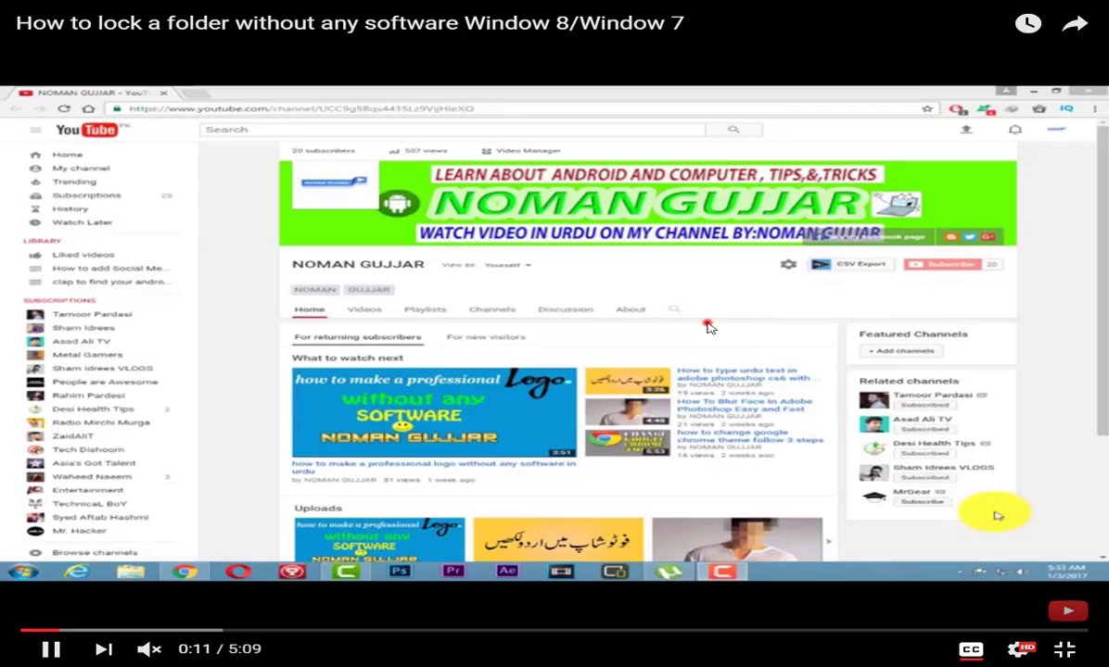
{"action": "left_click", "coordinate": [707, 325]}
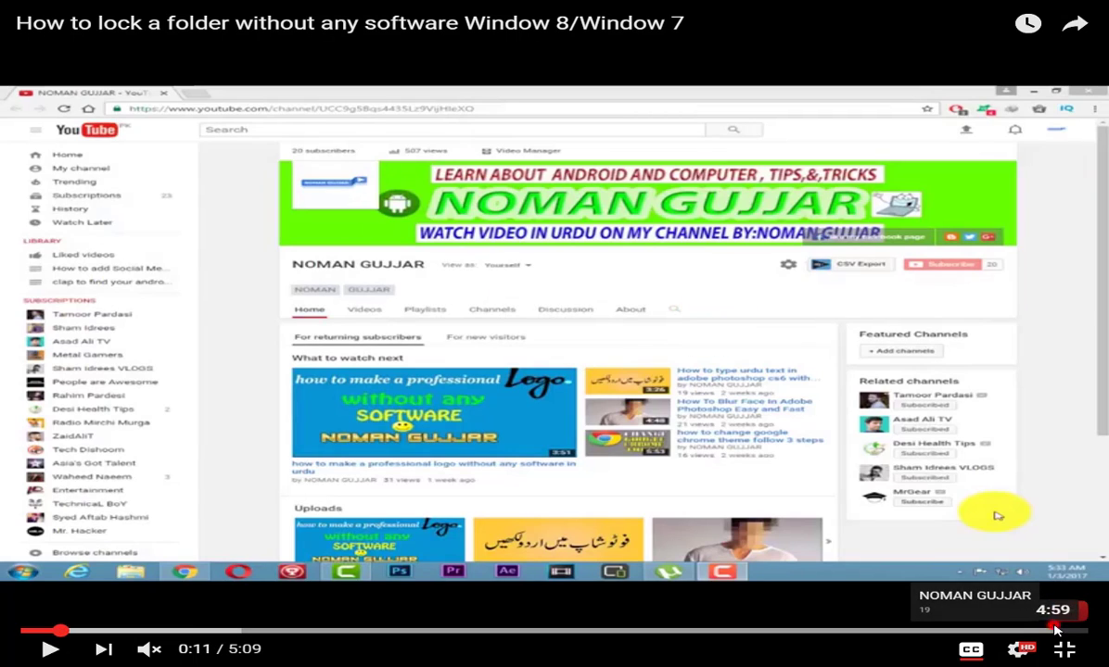
{"action": "left_click", "coordinate": [1053, 630]}
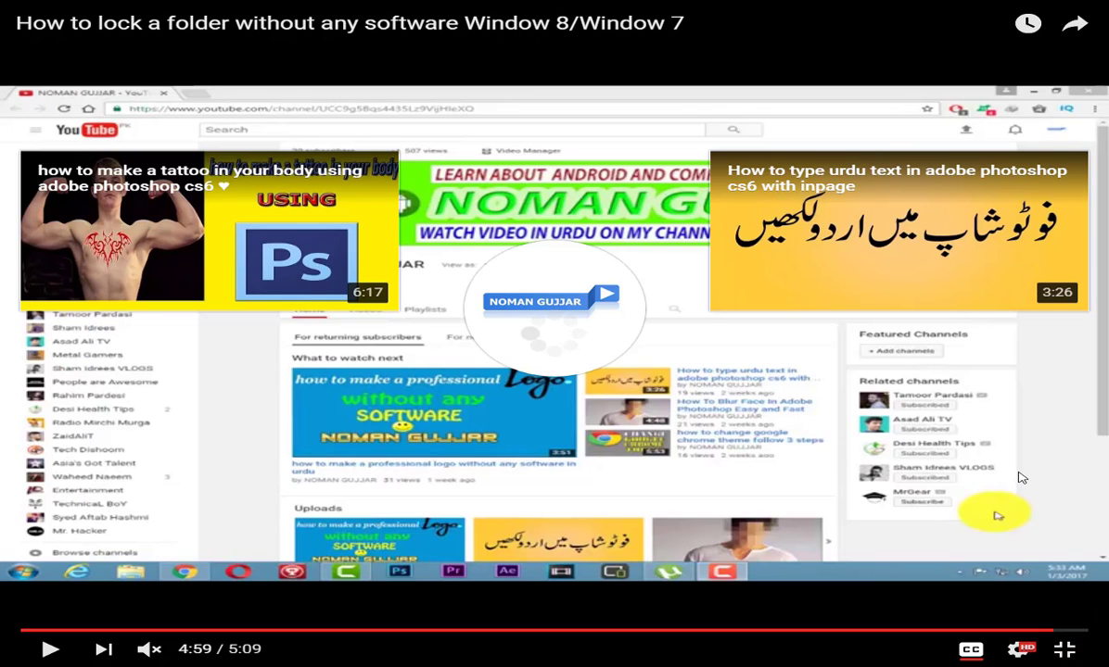
{"action": "left_click", "coordinate": [1059, 631]}
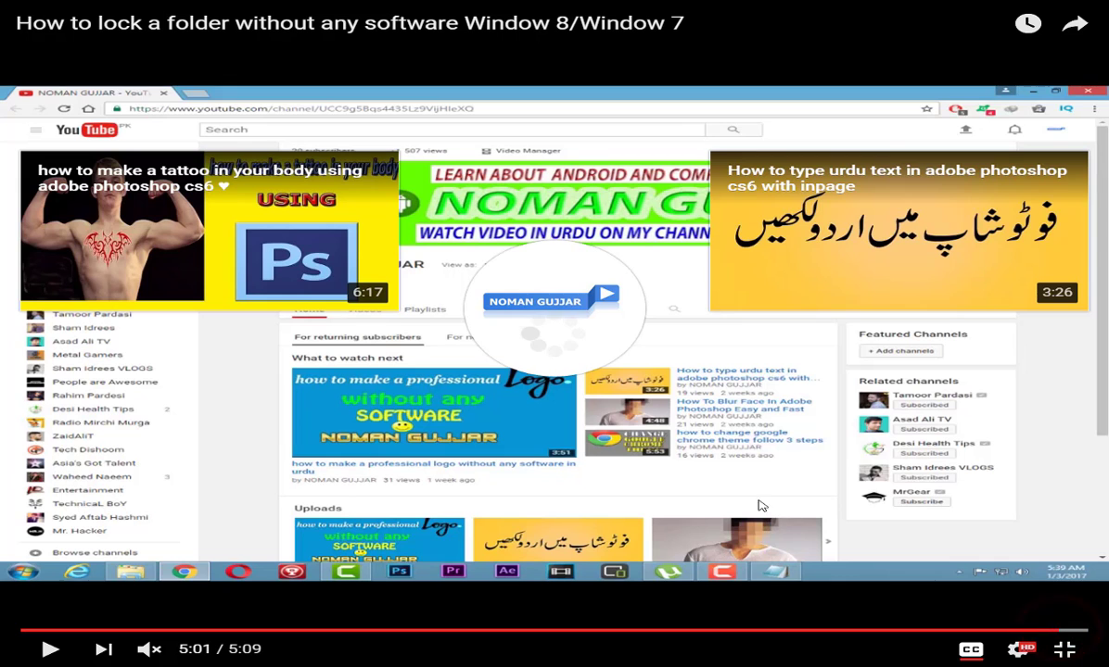
{"action": "left_click", "coordinate": [715, 531]}
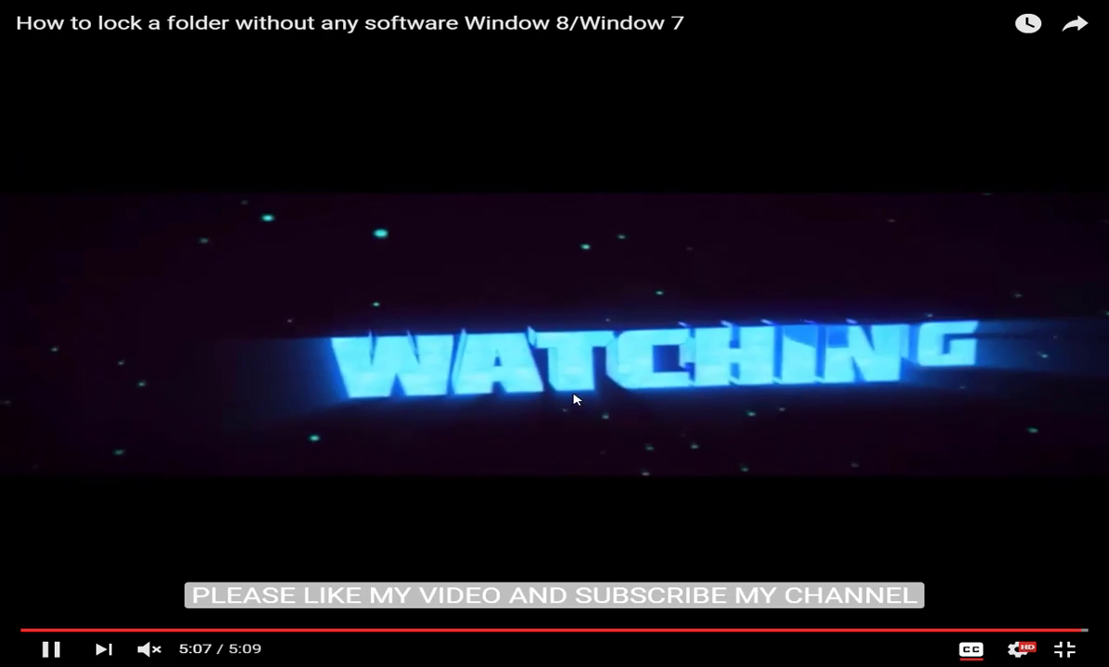
{"action": "left_click", "coordinate": [593, 448]}
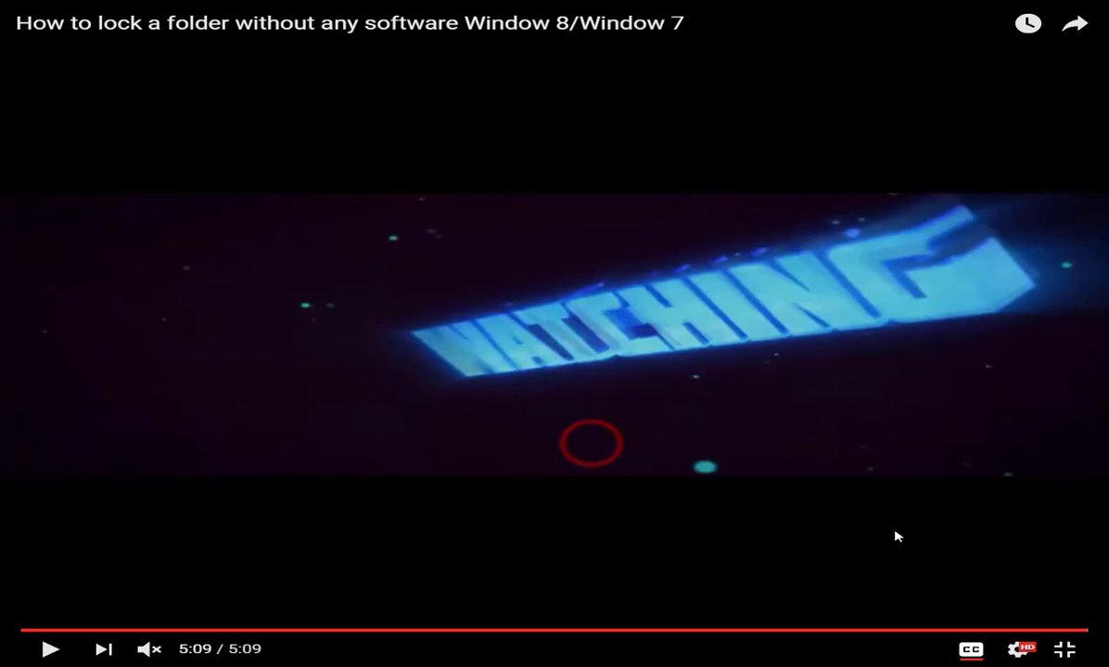
{"action": "left_click", "coordinate": [20, 630]}
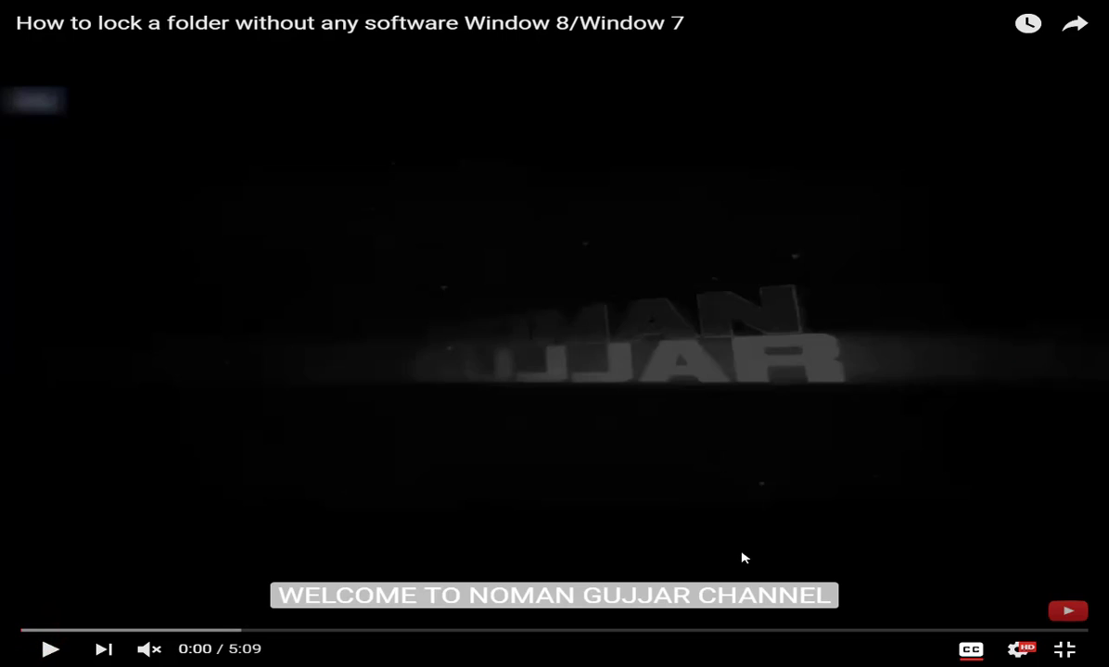
{"action": "left_click", "coordinate": [1065, 652]}
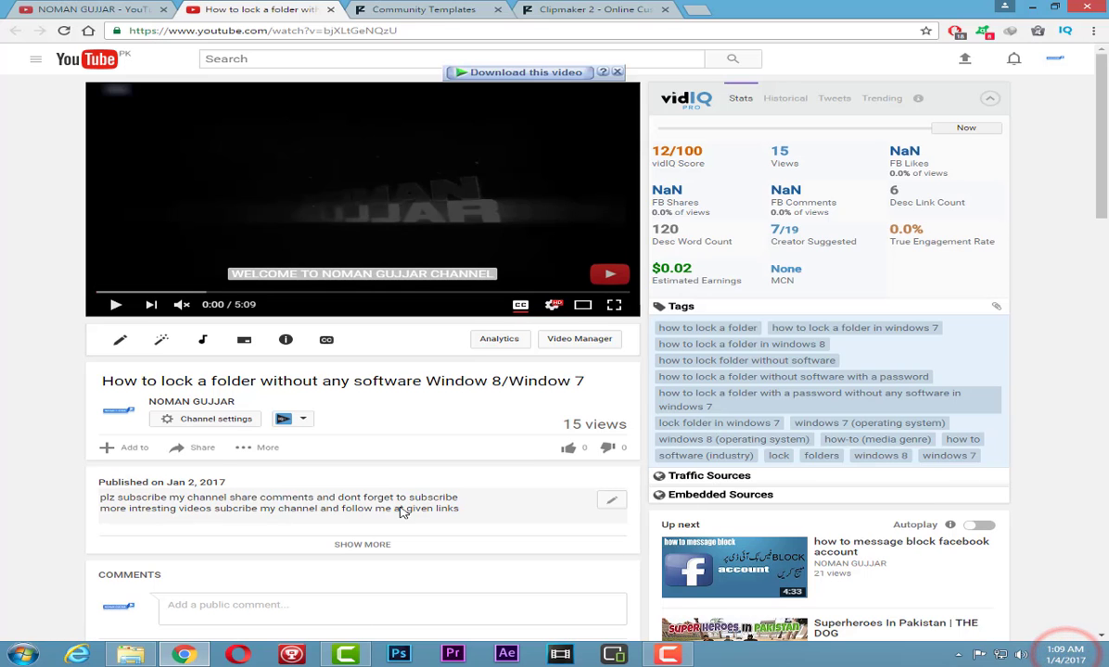
- Look over the Clipmaker render, Community Templates and folder-locking video tabs
{"action": "scroll", "coordinate": [401, 511], "scroll_direction": "down", "scroll_amount": 2}
{"action": "scroll", "coordinate": [401, 512], "scroll_direction": "up", "scroll_amount": 1}
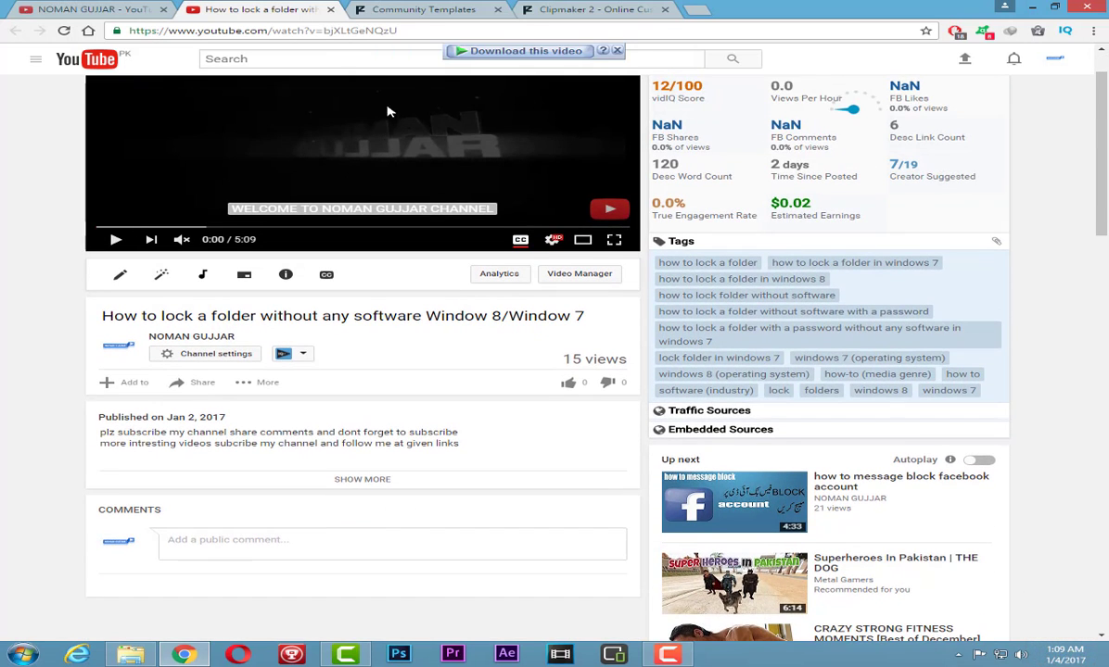
{"action": "left_click", "coordinate": [591, 11]}
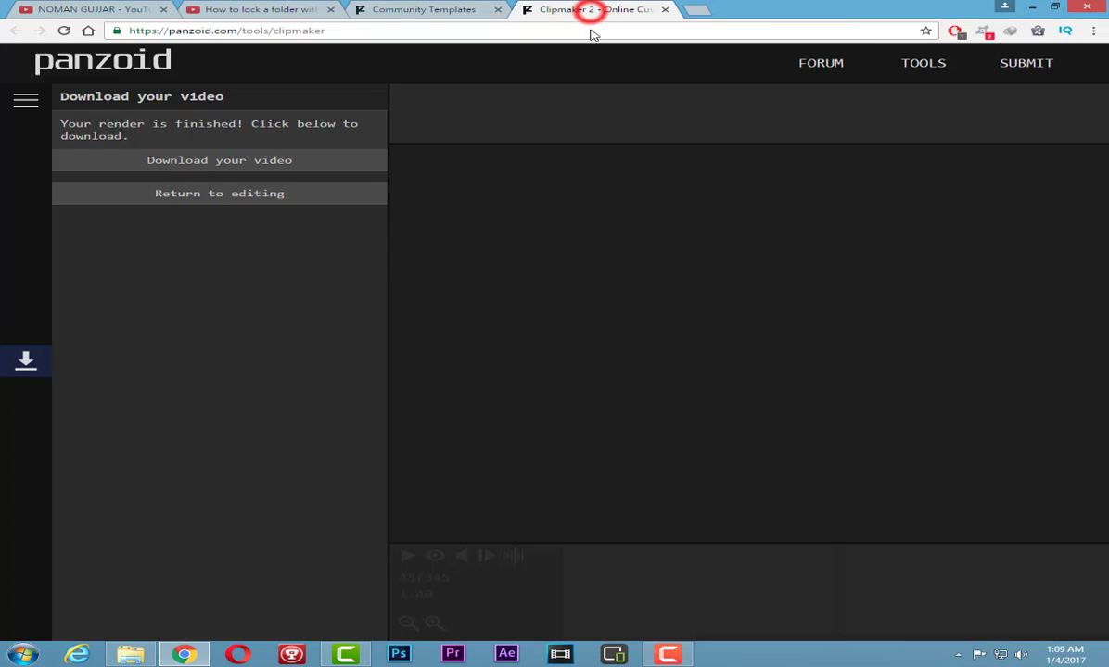
{"action": "left_click", "coordinate": [461, 12]}
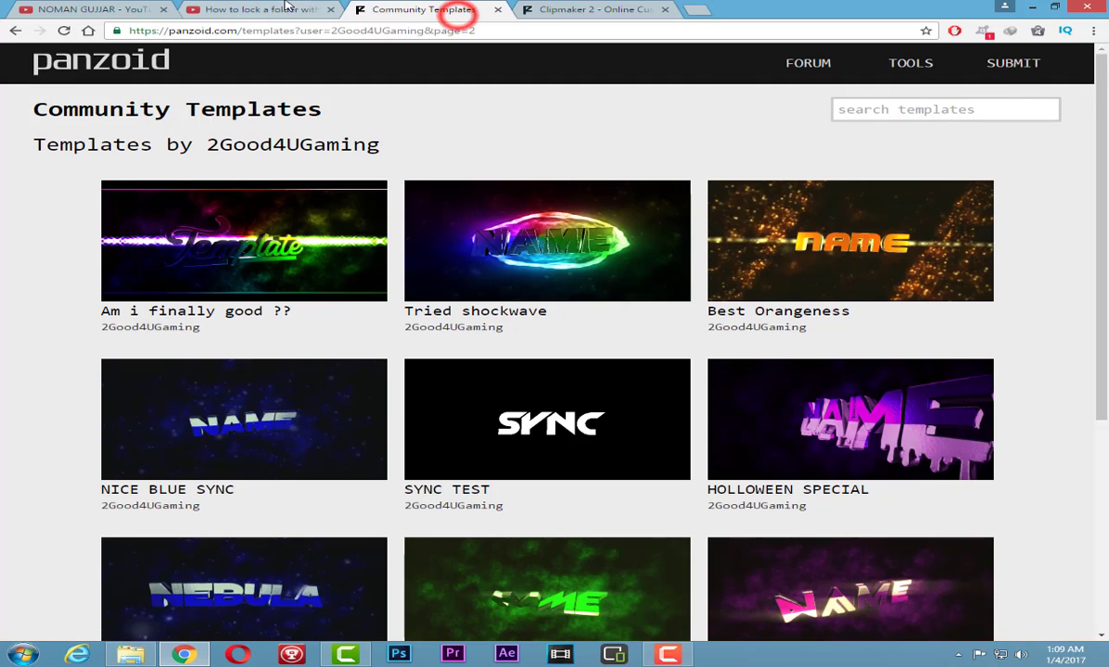
{"action": "left_click", "coordinate": [278, 11]}
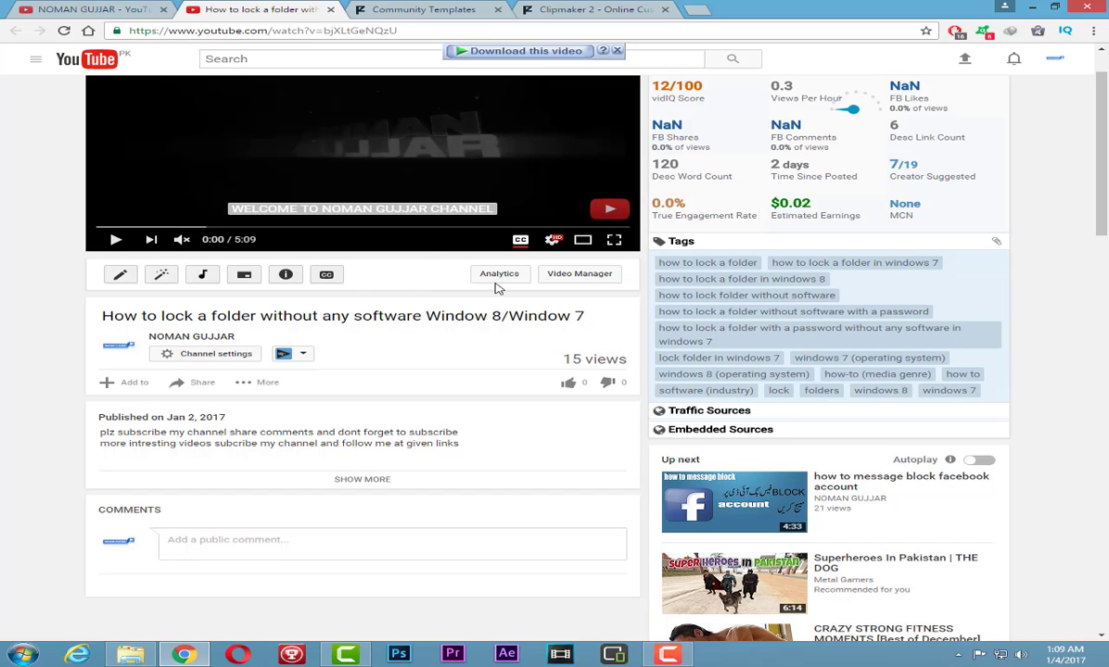
- On the YouTube channel page, draw a tight red box around the Subscribe button
{"action": "left_click", "coordinate": [93, 11]}
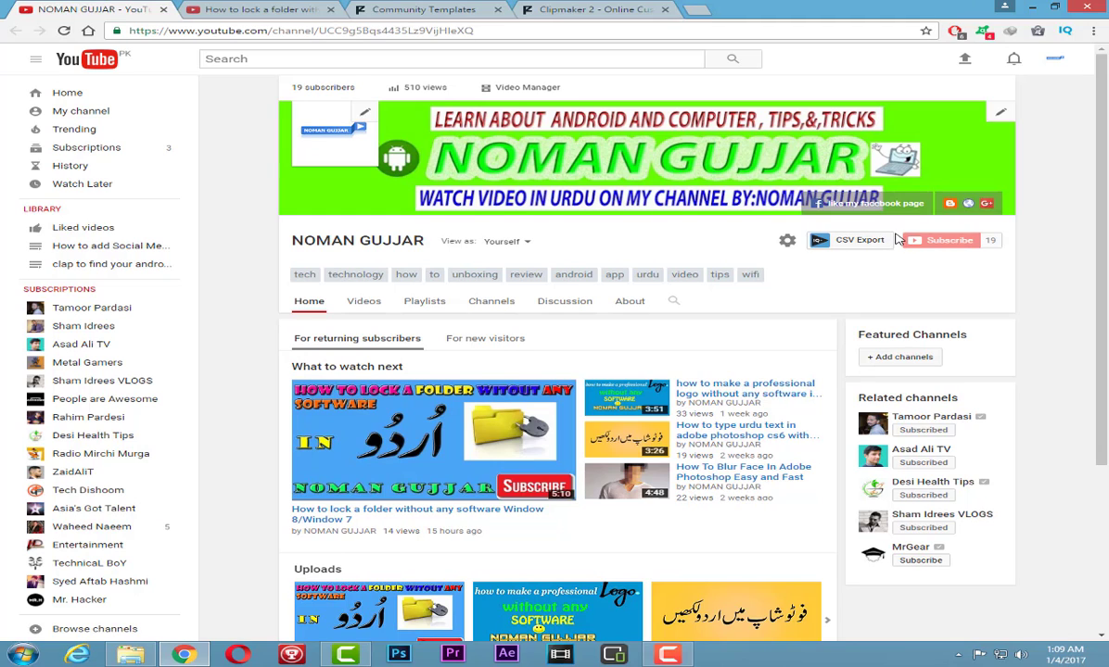
{"action": "left_click_drag", "start_coordinate": [897, 242], "coordinate": [1009, 258]}
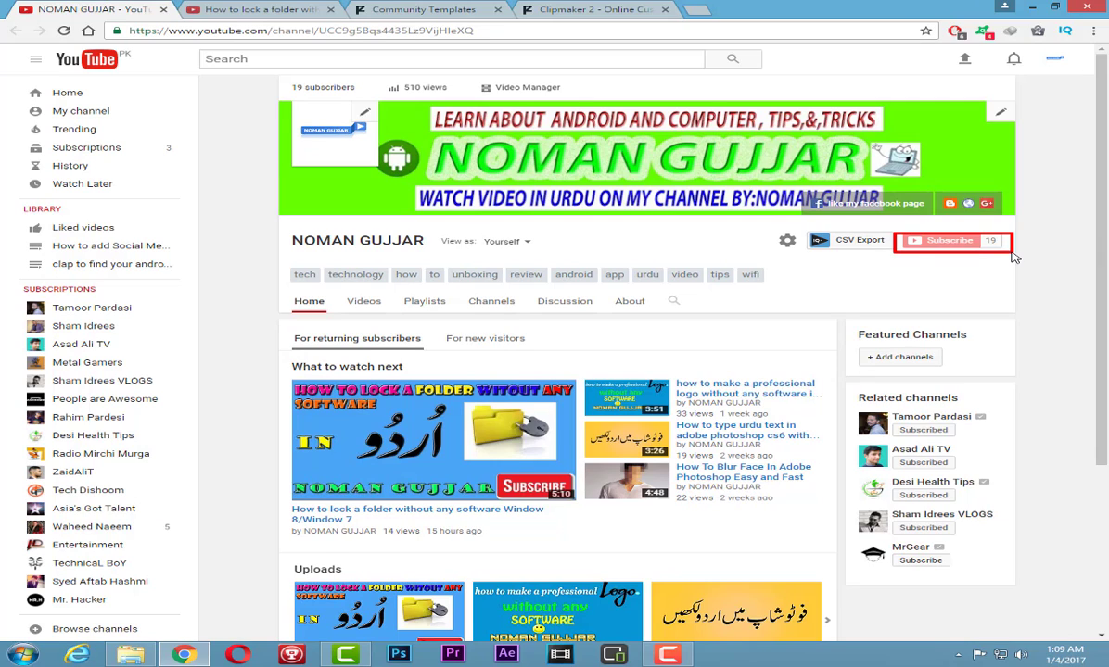
{"action": "left_click_drag", "start_coordinate": [1011, 255], "coordinate": [1009, 252]}
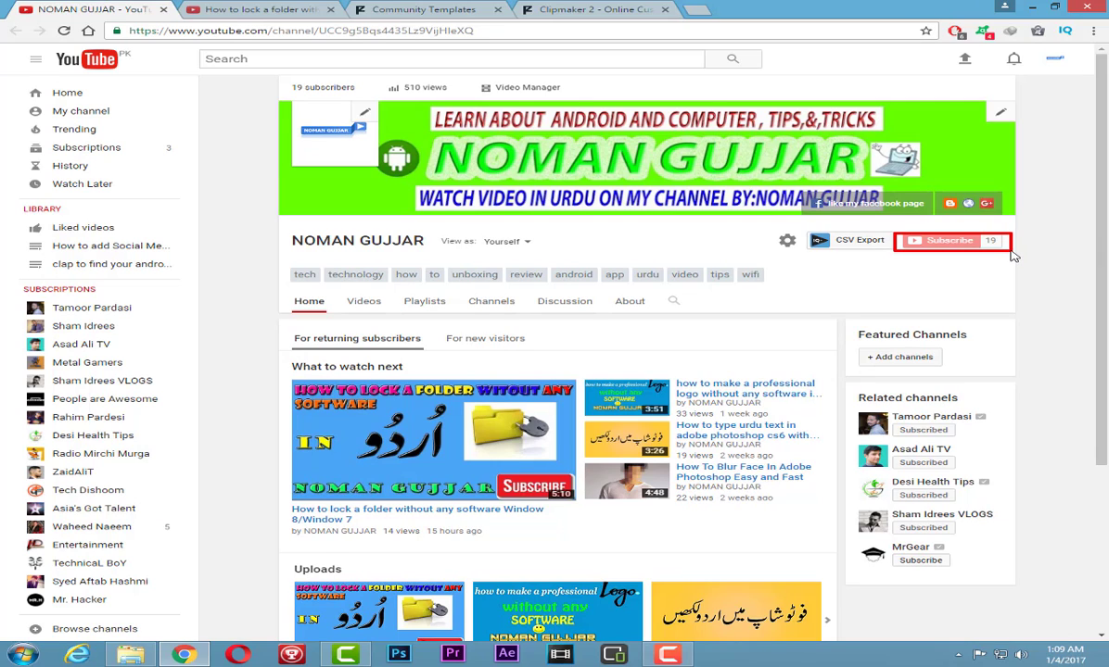